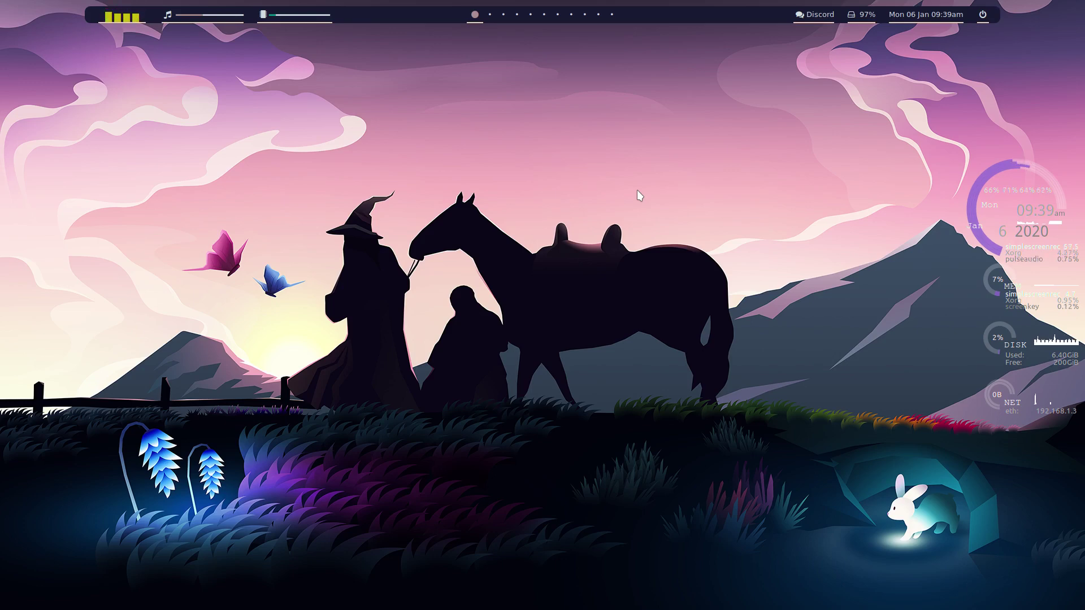
Step: In a new terminal, mount the private folder with 'encfolder -m private', entering its EncFS password
key(super+Return)
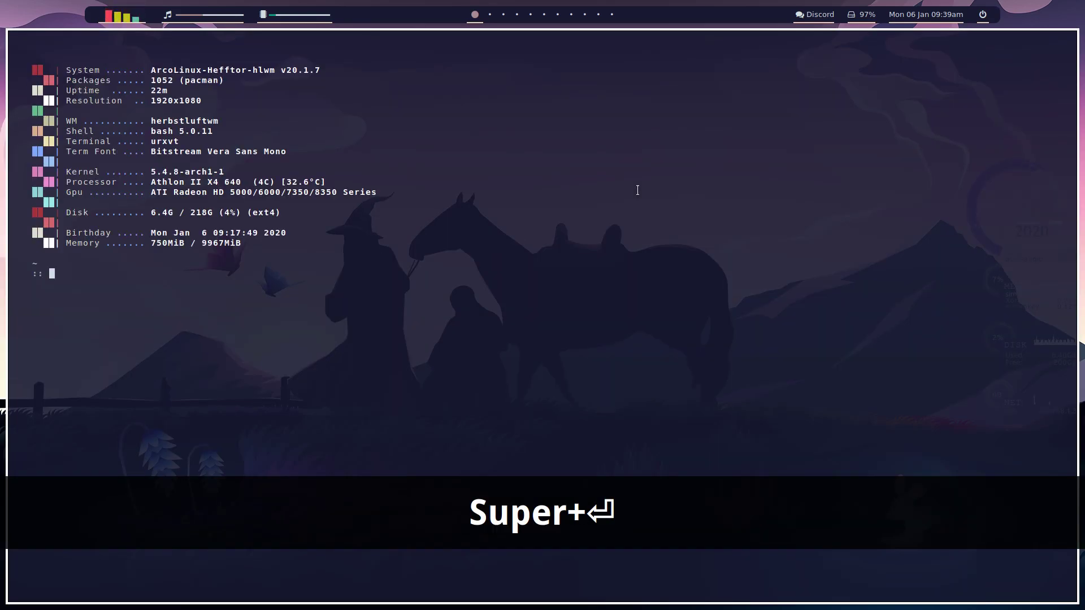
text(encfo)
key(Tab)
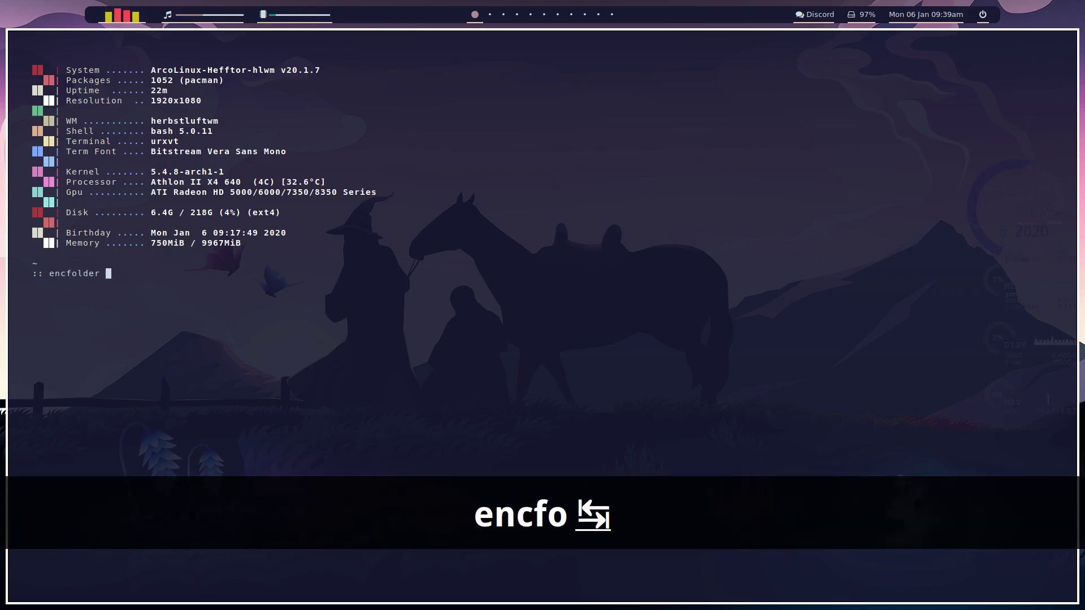
text(-m )
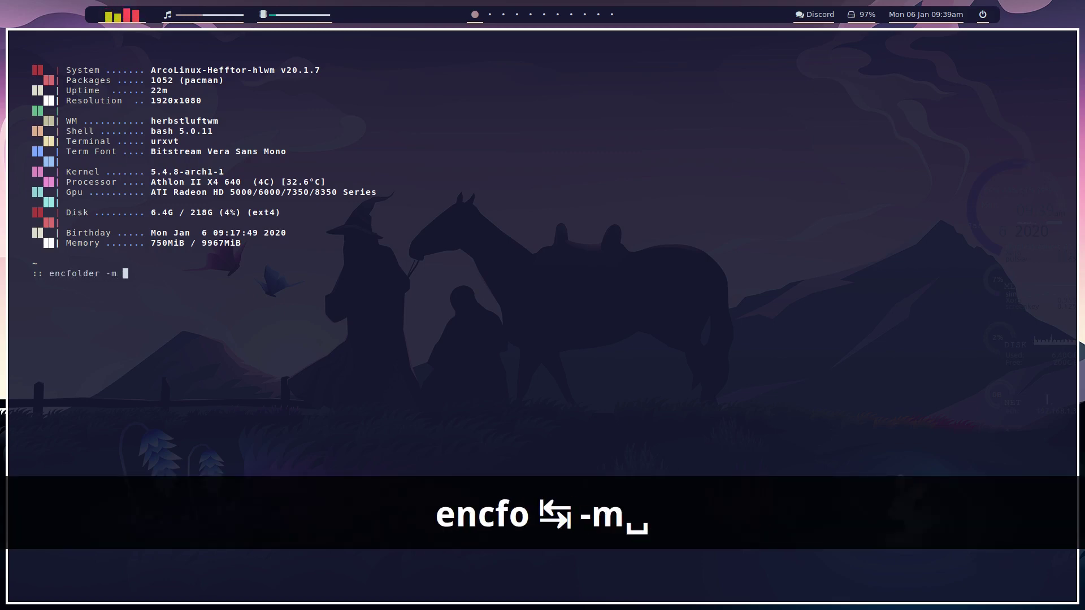
text(private)
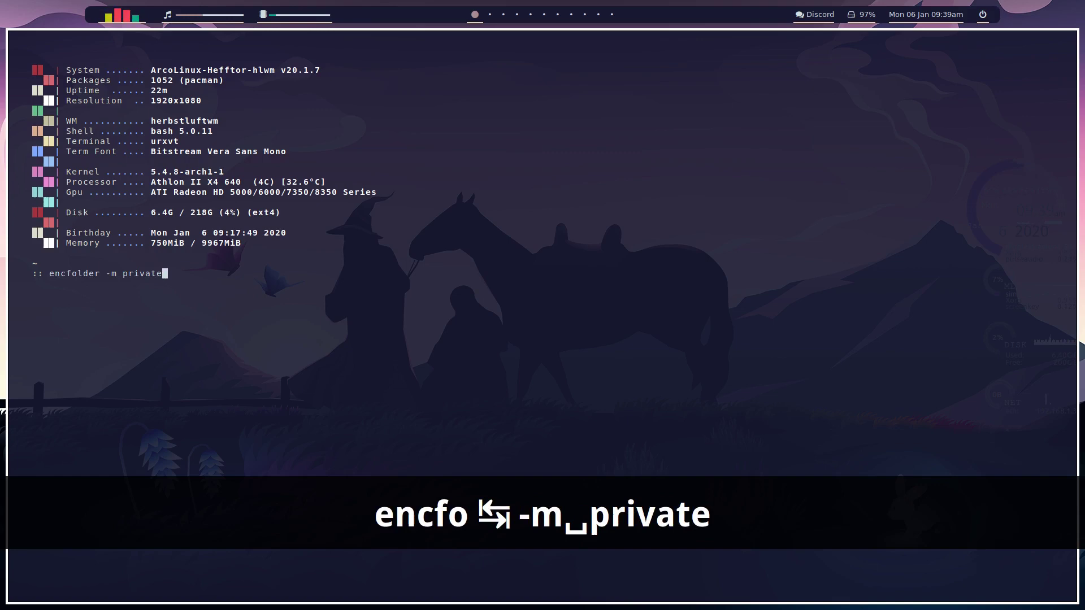
key(Return)
text(qwerty)
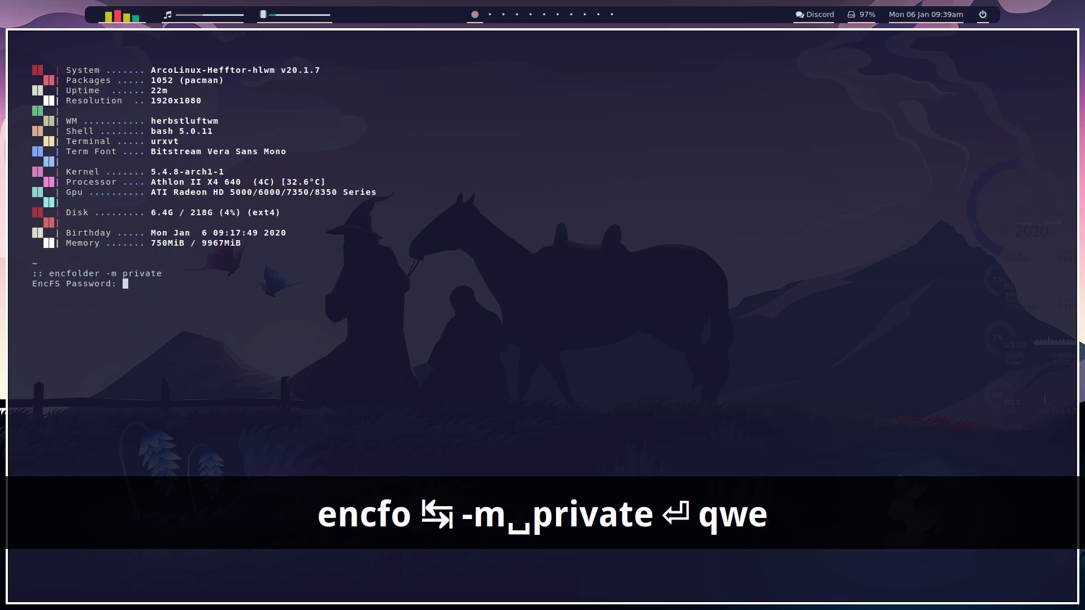
key(Return)
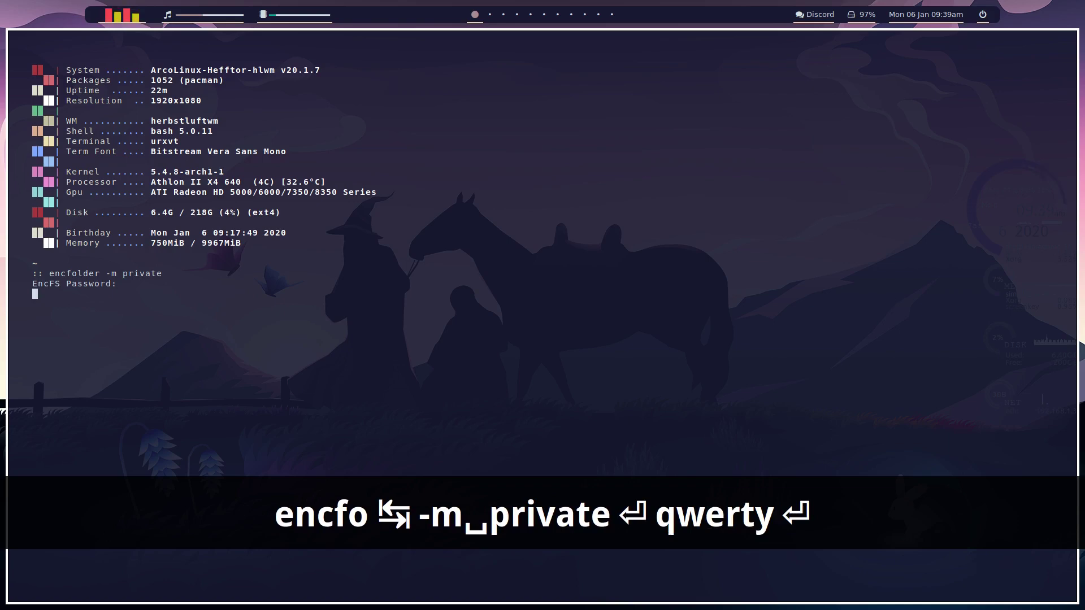
key(super+shift+Return)
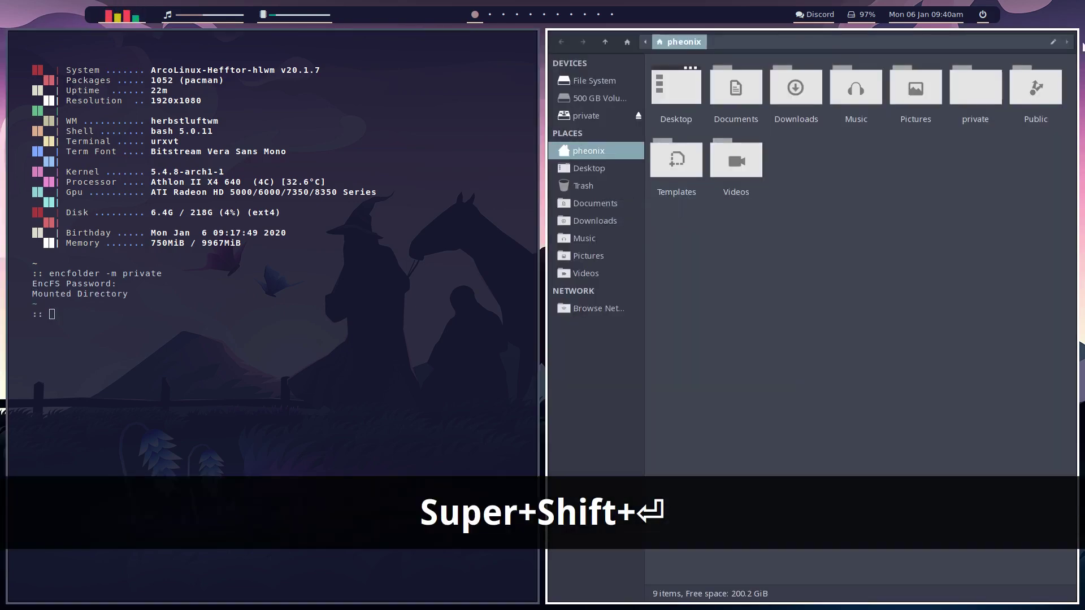
Step: Look inside the private folder in Thunar, then unmount it with 'encfolder -u private'
double_click(979, 95)
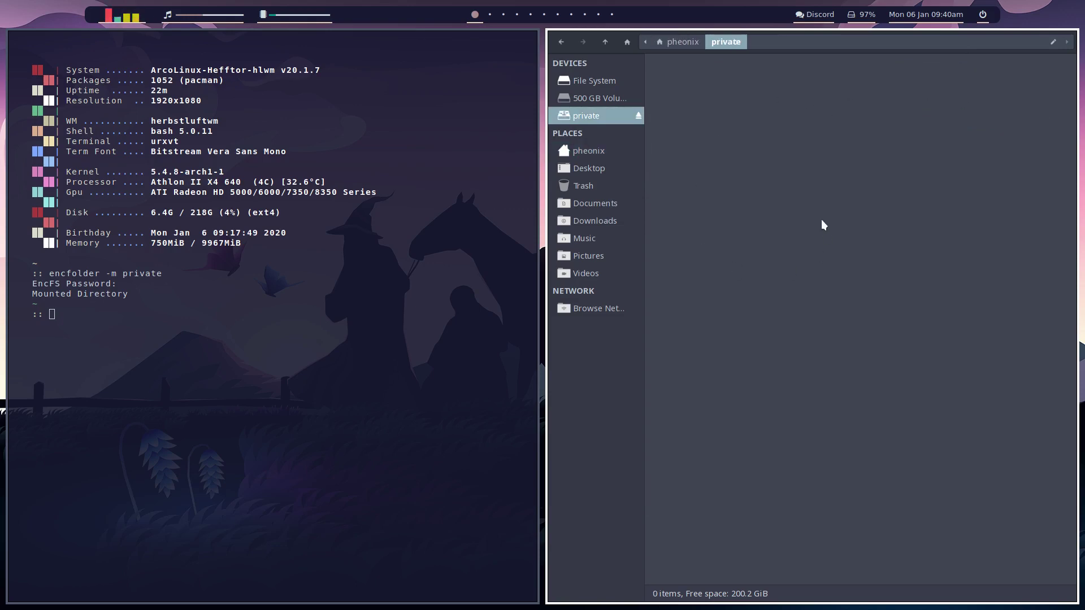
click(681, 38)
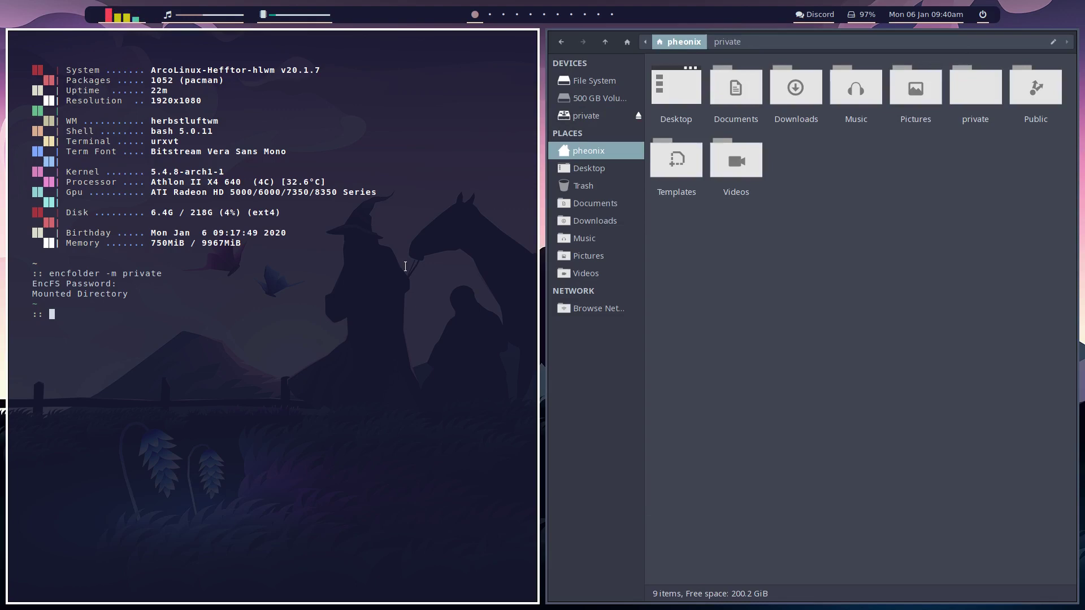
key(Up)
key(Left)
key(Left)
key(Left)
key(Left)
key(Left)
key(Left)
key(Left)
key(Left)
key(Left)
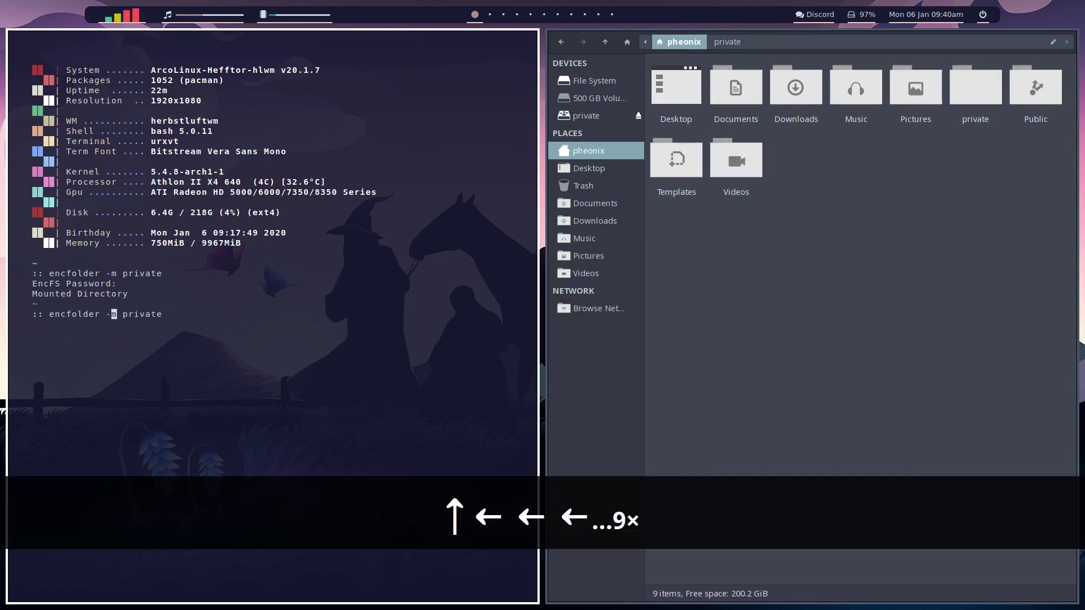
key(Delete)
text(u)
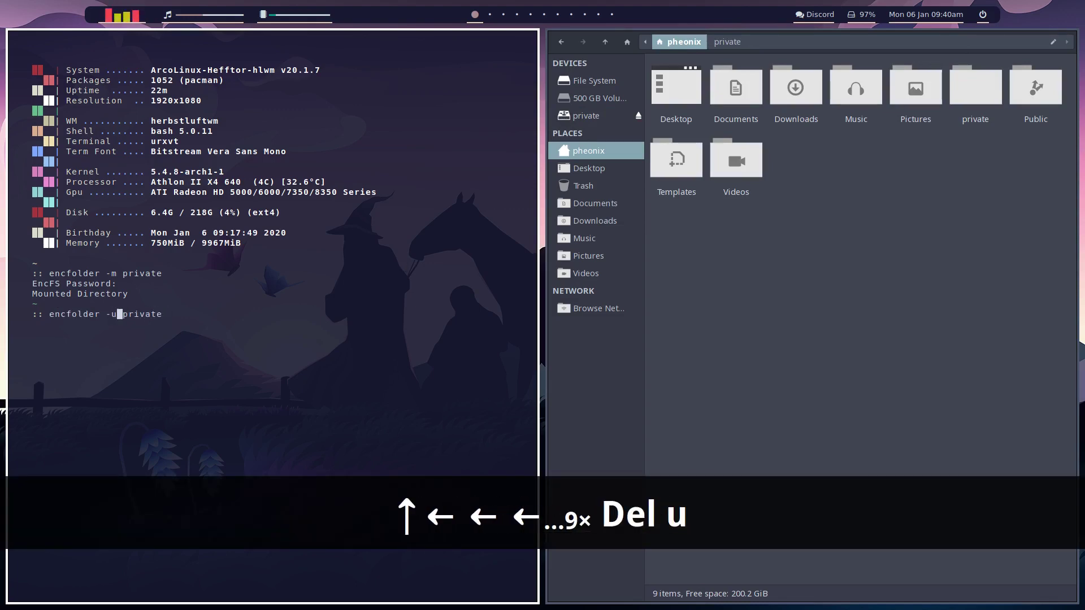
key(Return)
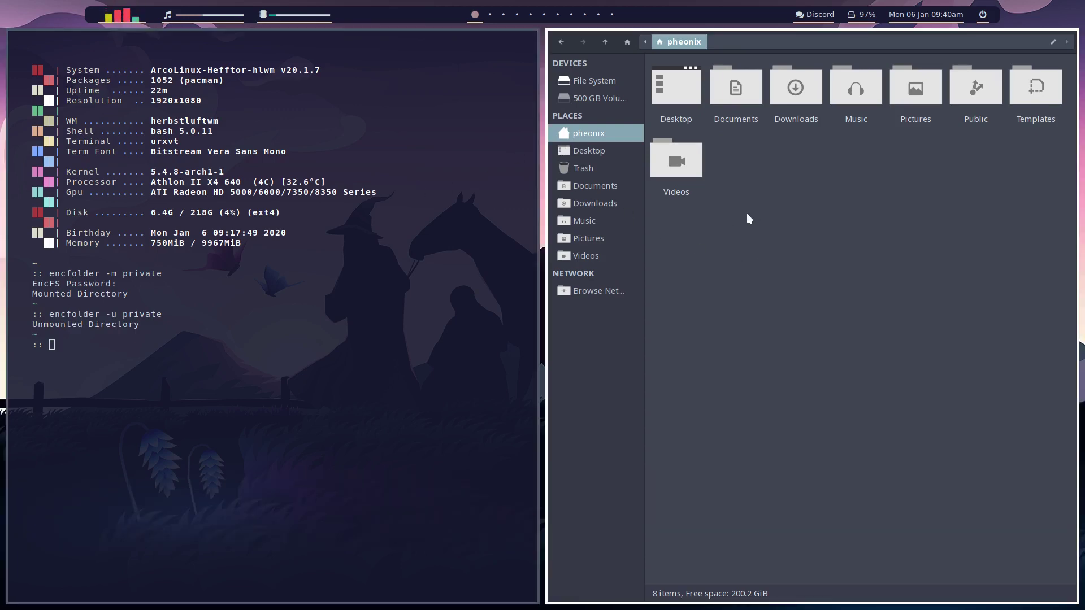
Step: Close the file manager and terminal, switch to floating mode, and open a new terminal
key(super+q)
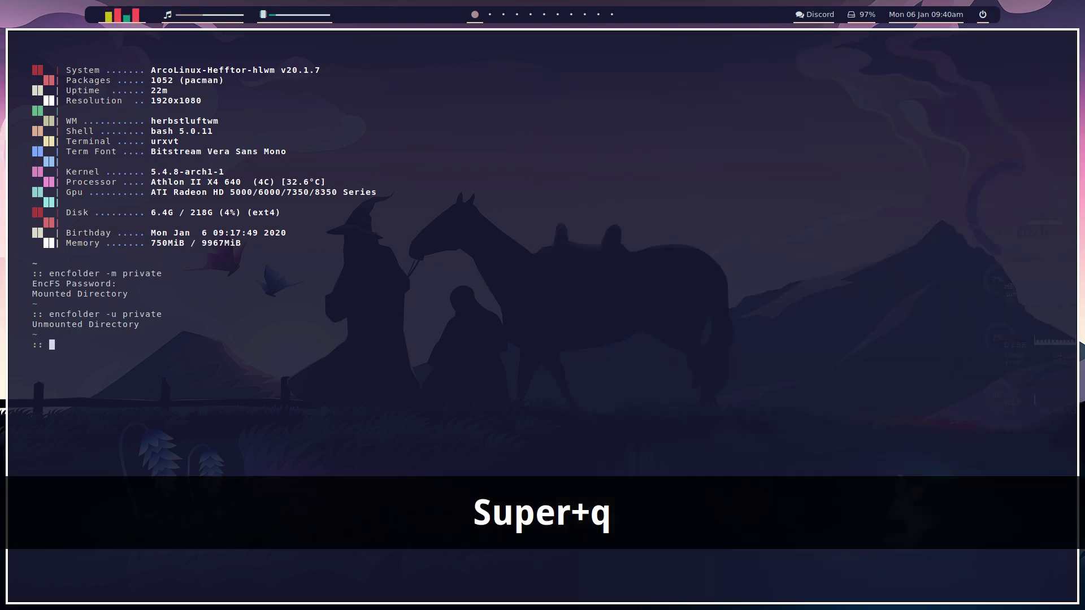
key(super+q)
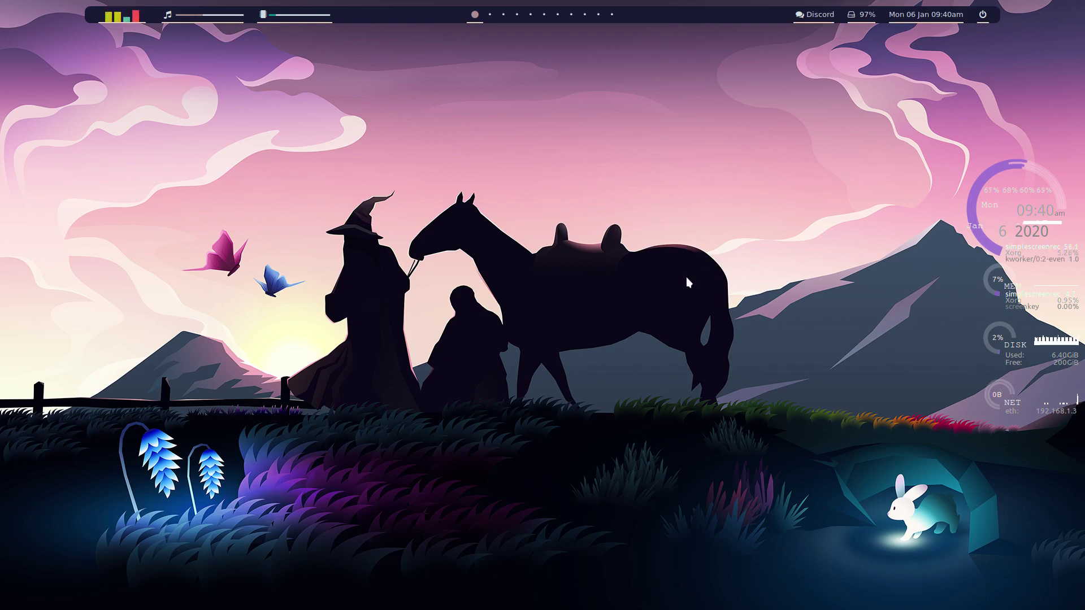
key(super+s)
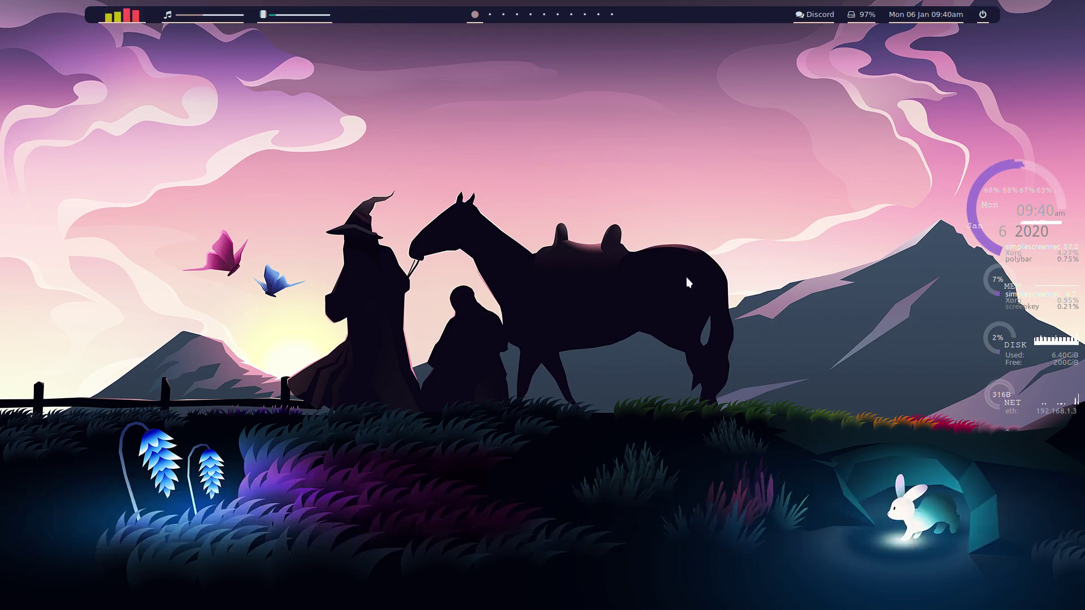
key(super+Return)
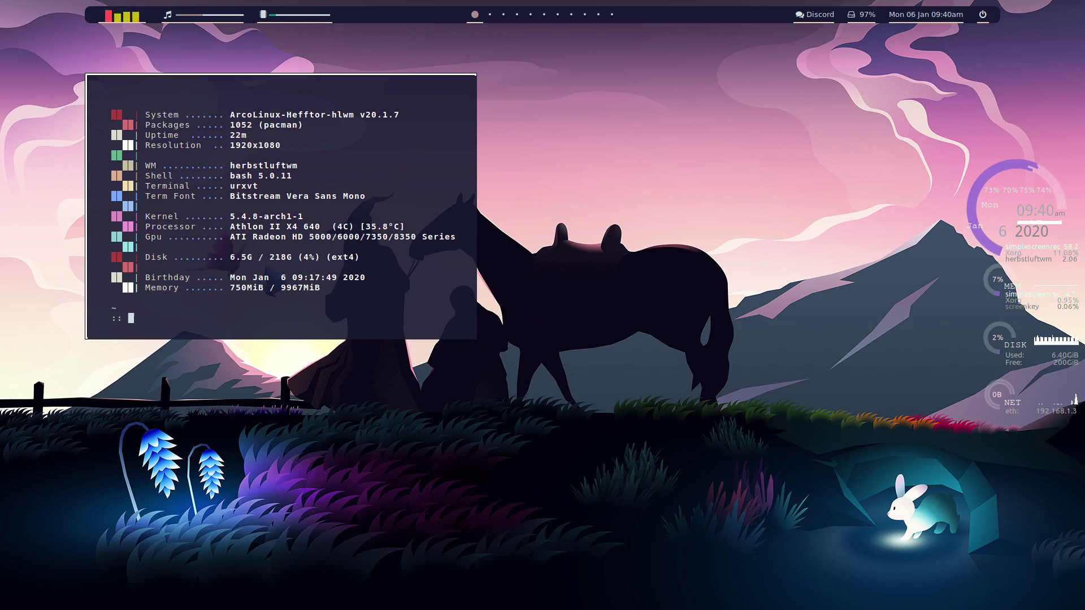
Step: Arrange three floating terminals at the top-left, centre and lower right, raising each in turn
mouse_move(370, 270)
mouse_down()
mouse_move(382, 302)
mouse_move(384, 284)
mouse_up()
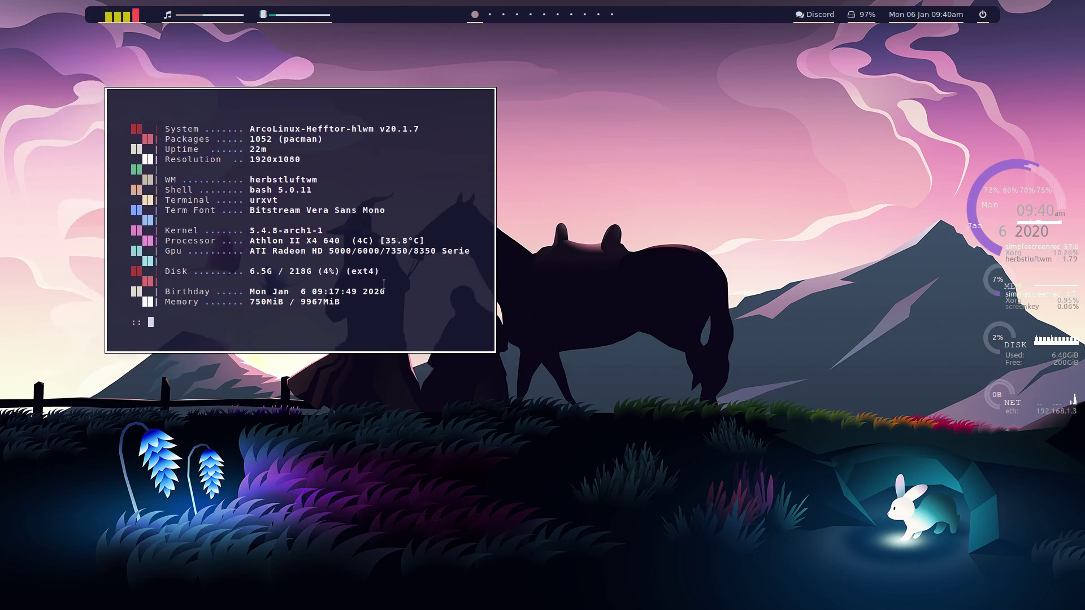
key(super+Return)
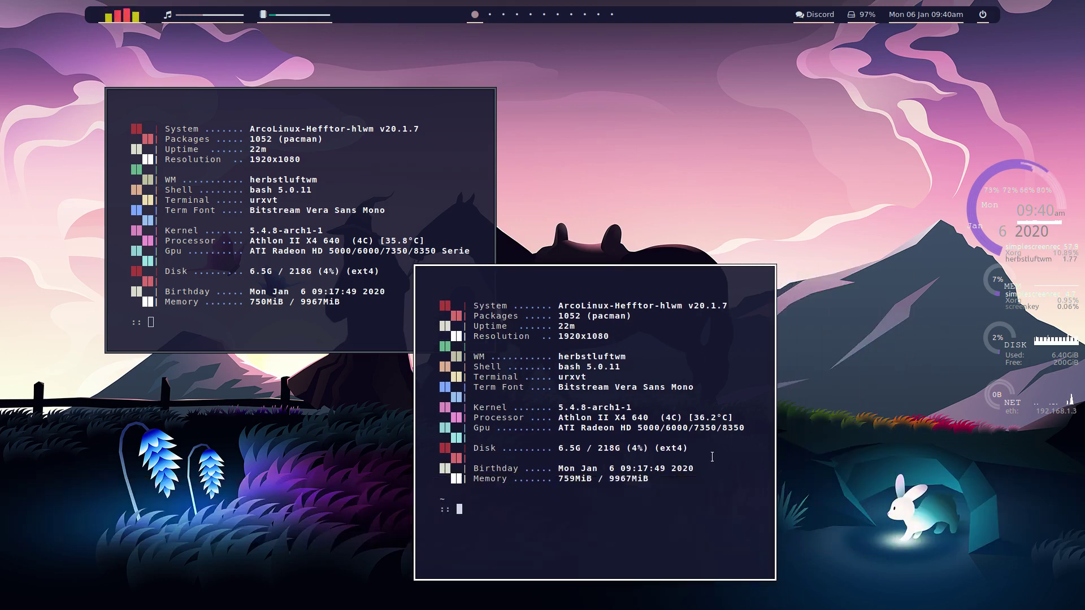
drag(377, 212, 300, 166)
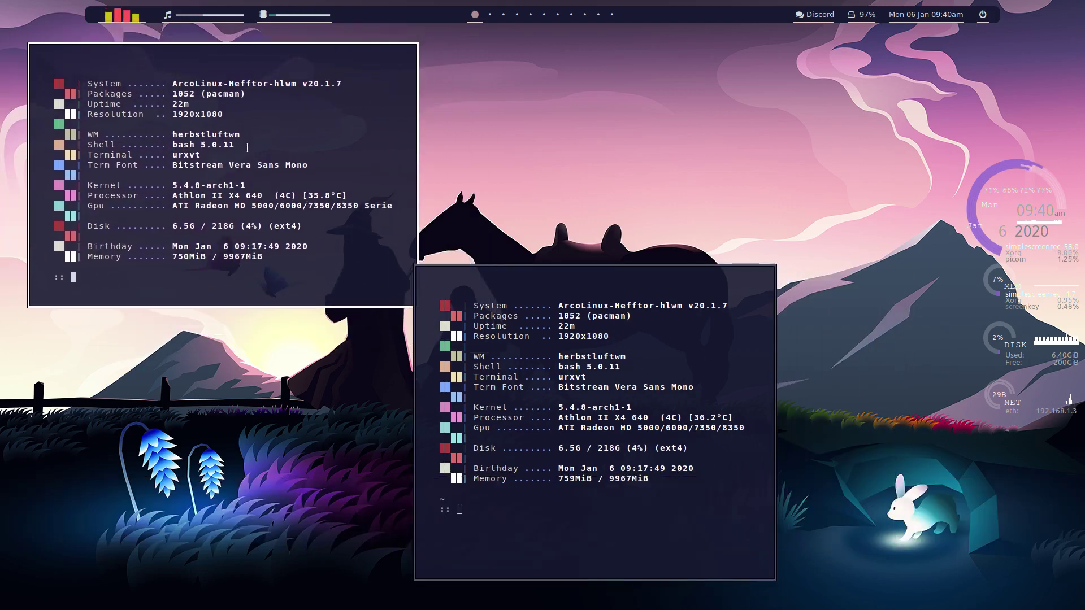
drag(526, 363, 441, 324)
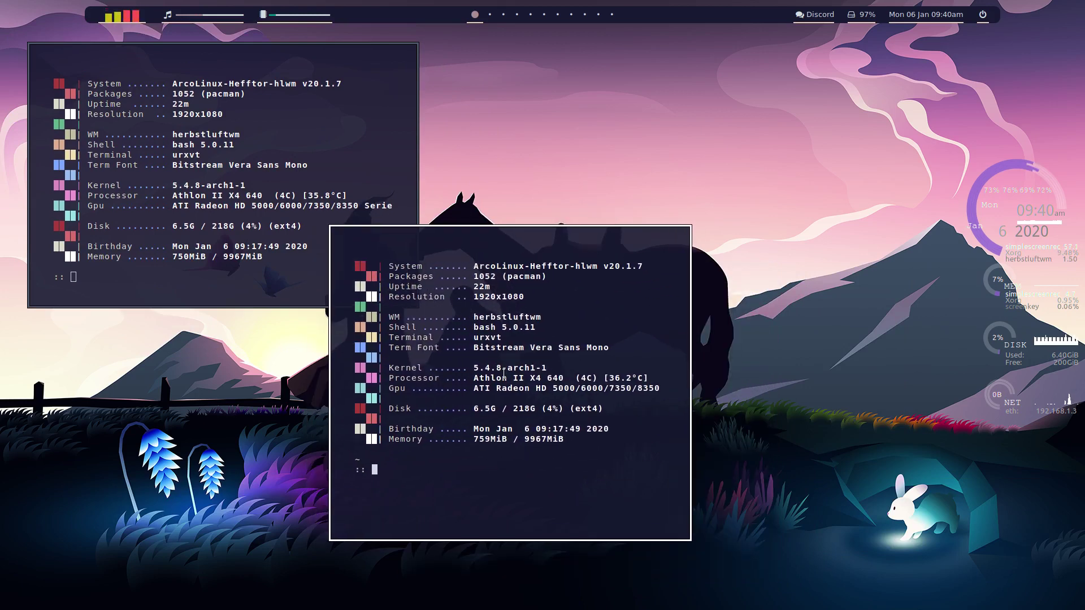
key(super+Return)
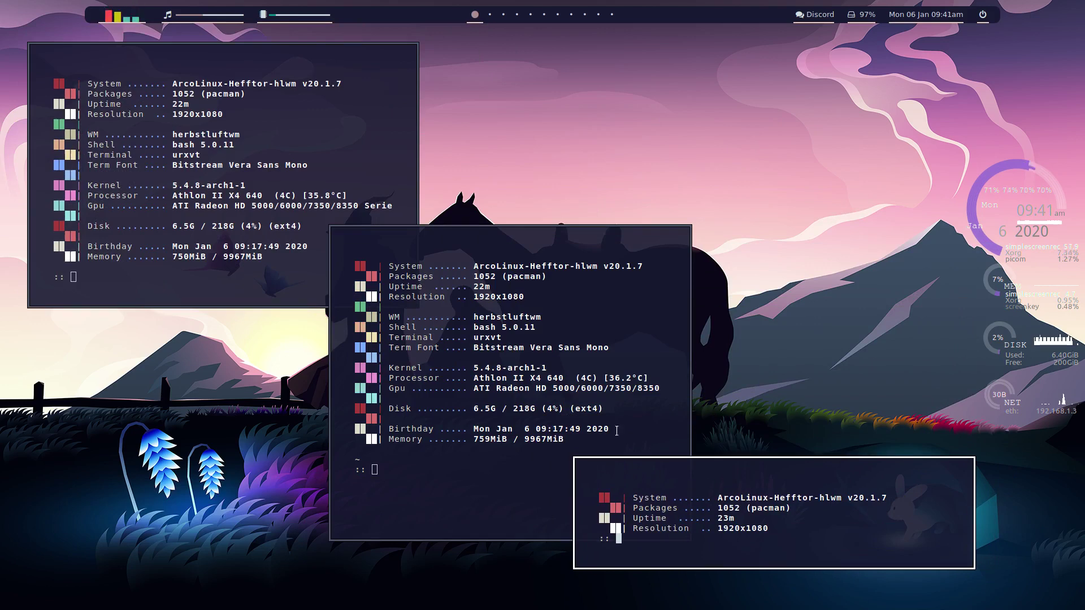
click(528, 320)
click(155, 217)
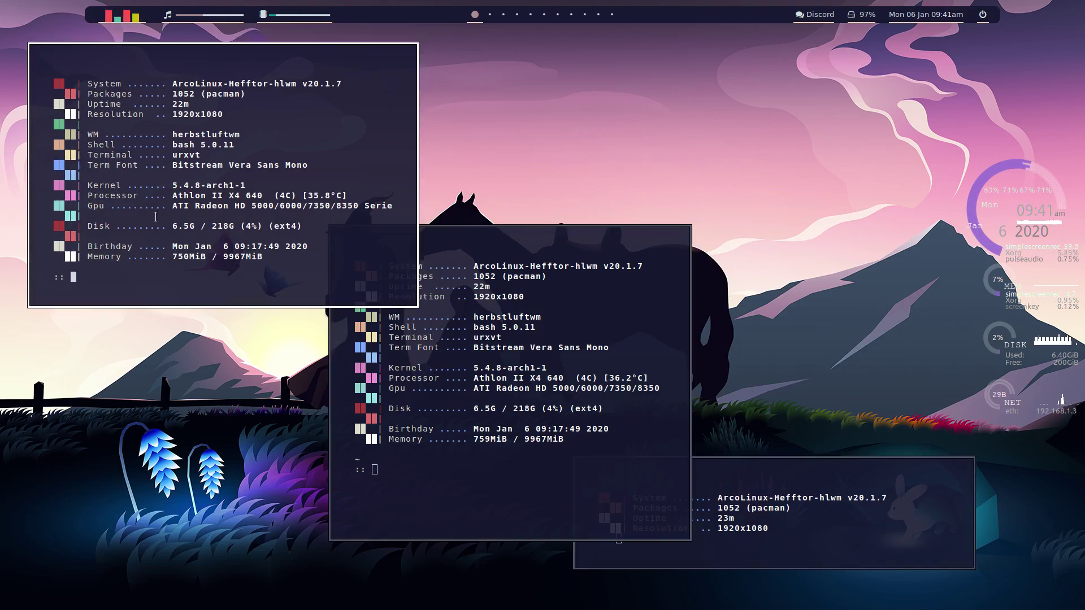
Step: Open .Xresources in vim and page down to around line 66
text(vim )
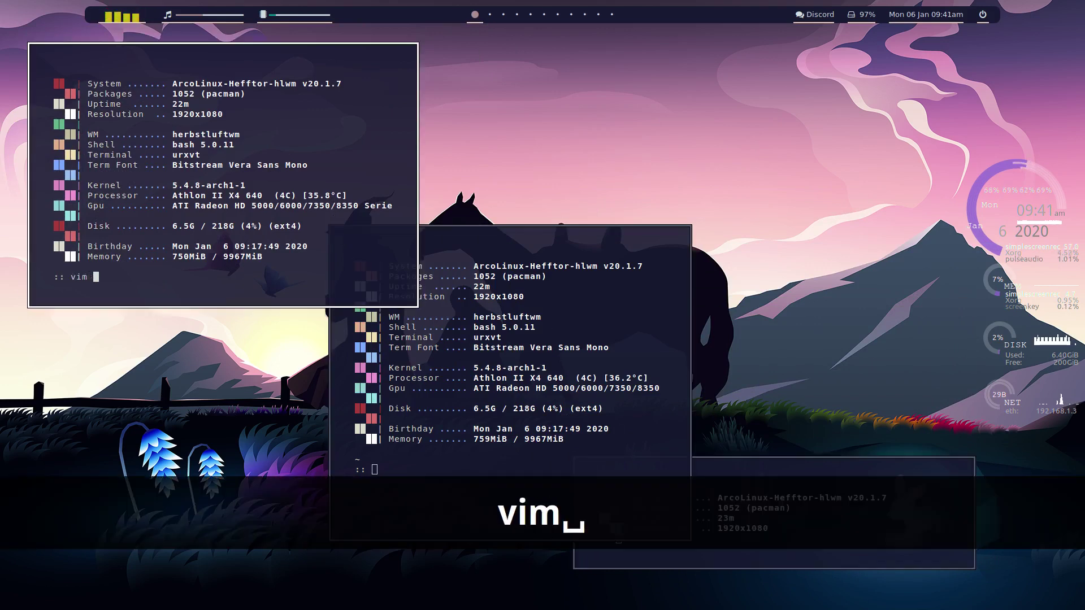
text(.Xre)
key(Tab)
key(Return)
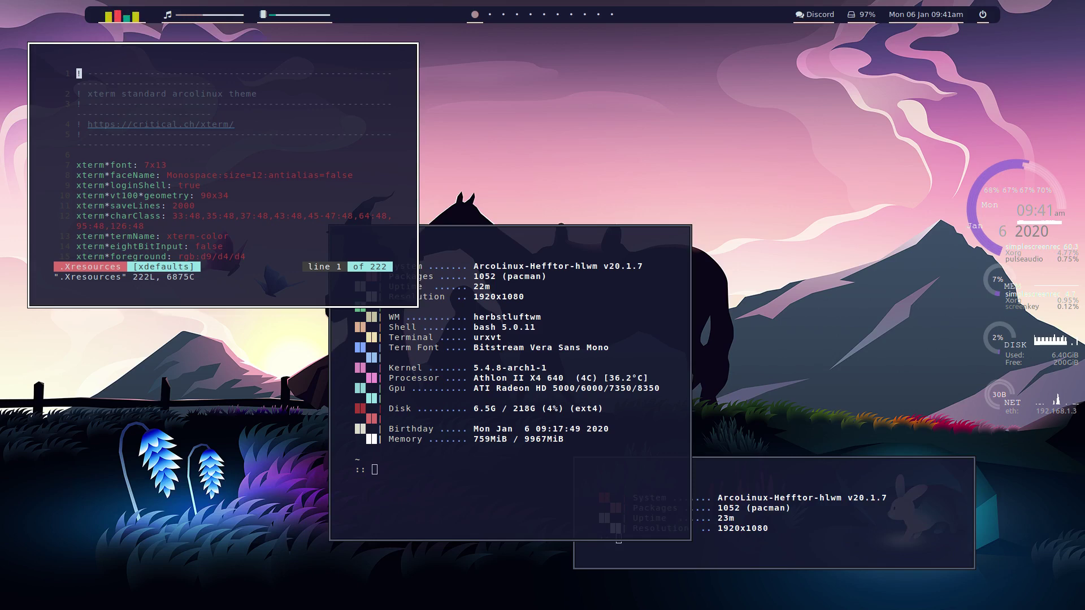
key(Page_Down)
key(Page_Down)
key(Page_Down)
key(Page_Down)
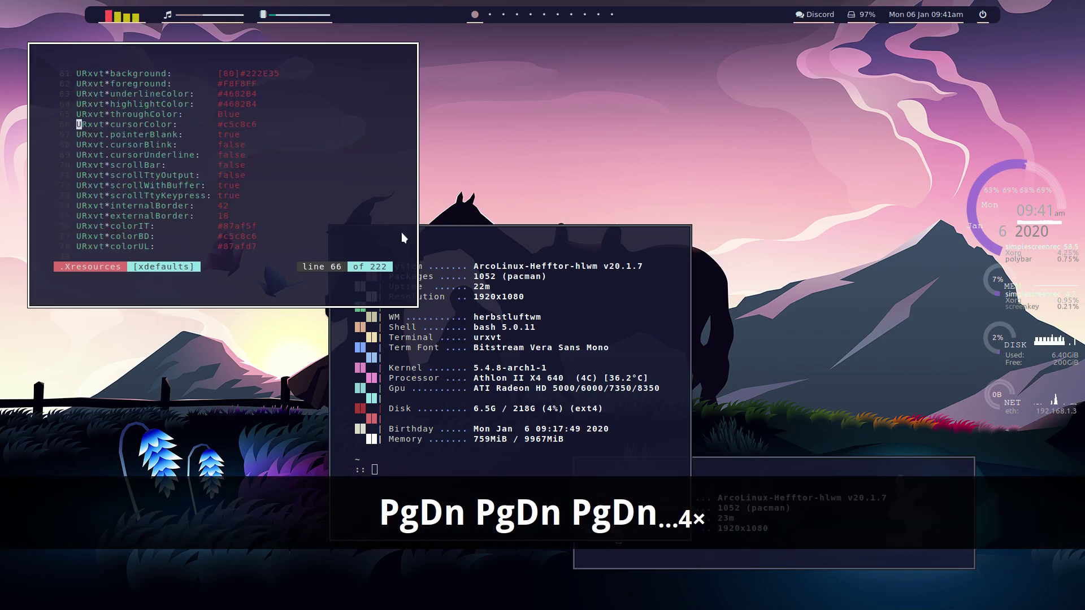
Step: Close the extra terminals, quit vim with :q, and close its terminal
click(771, 476)
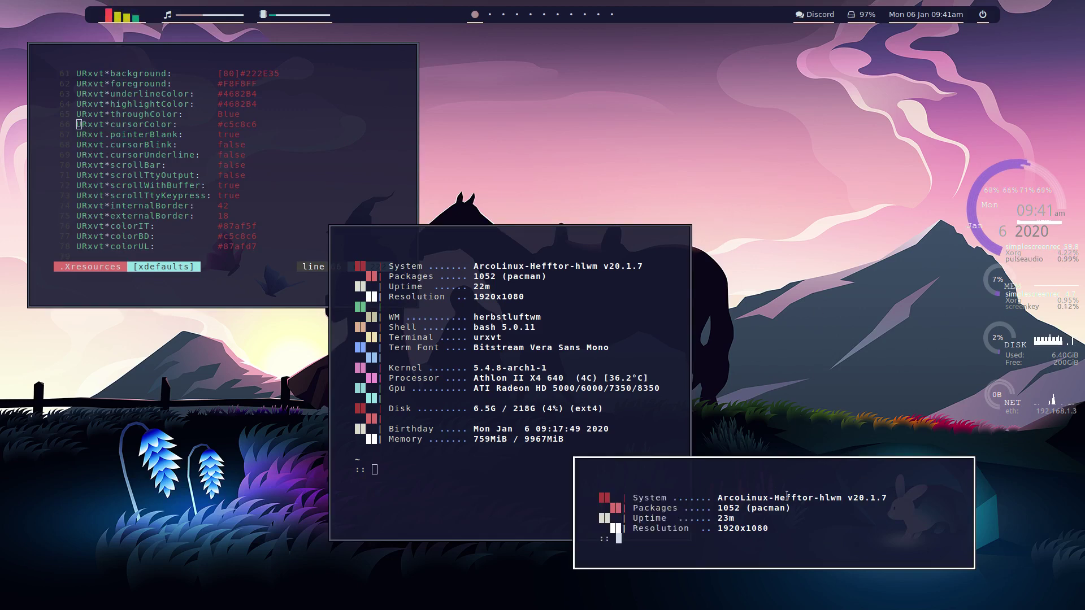
key(super+q)
key(super+q)
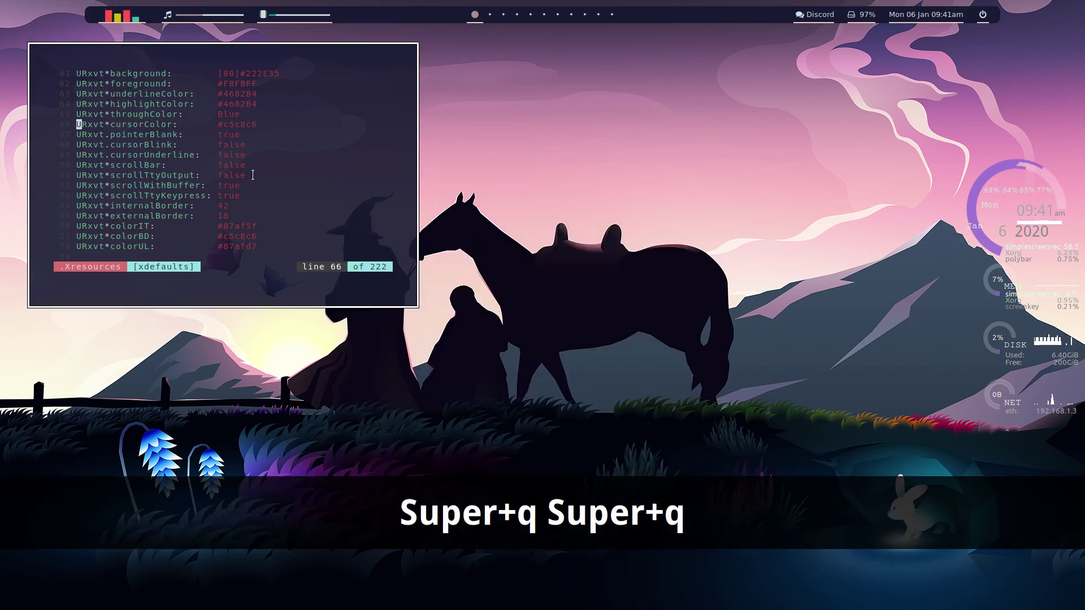
text(:q)
key(Return)
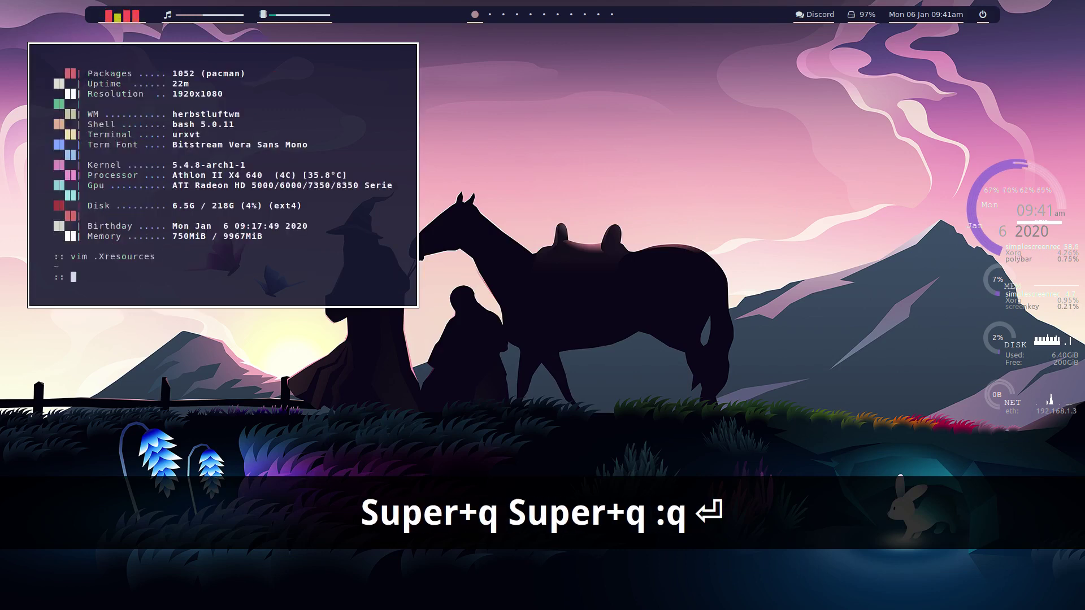
key(super+q)
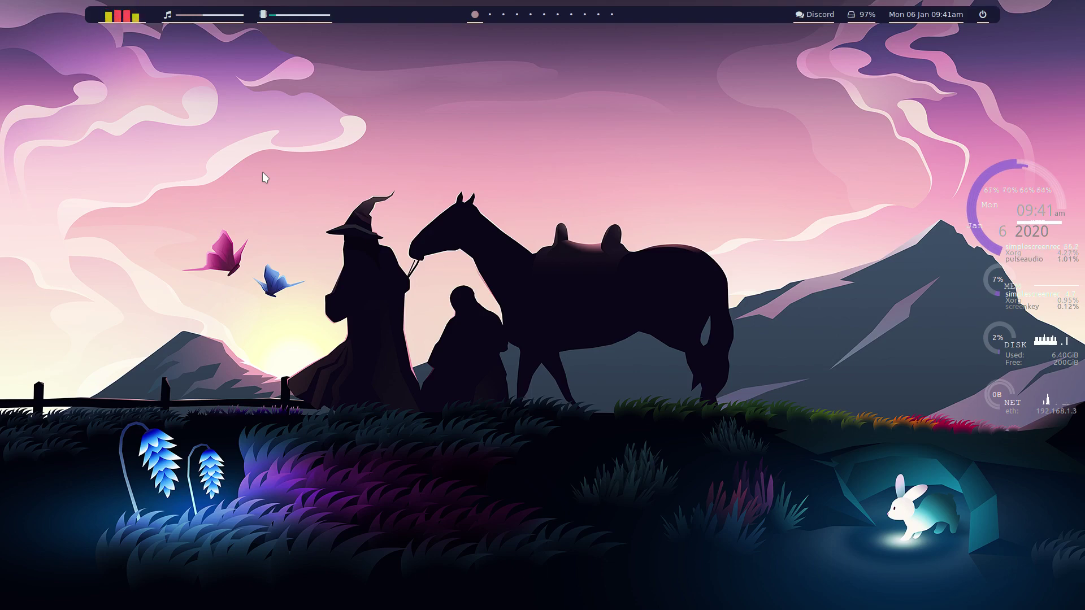
key(super+l)
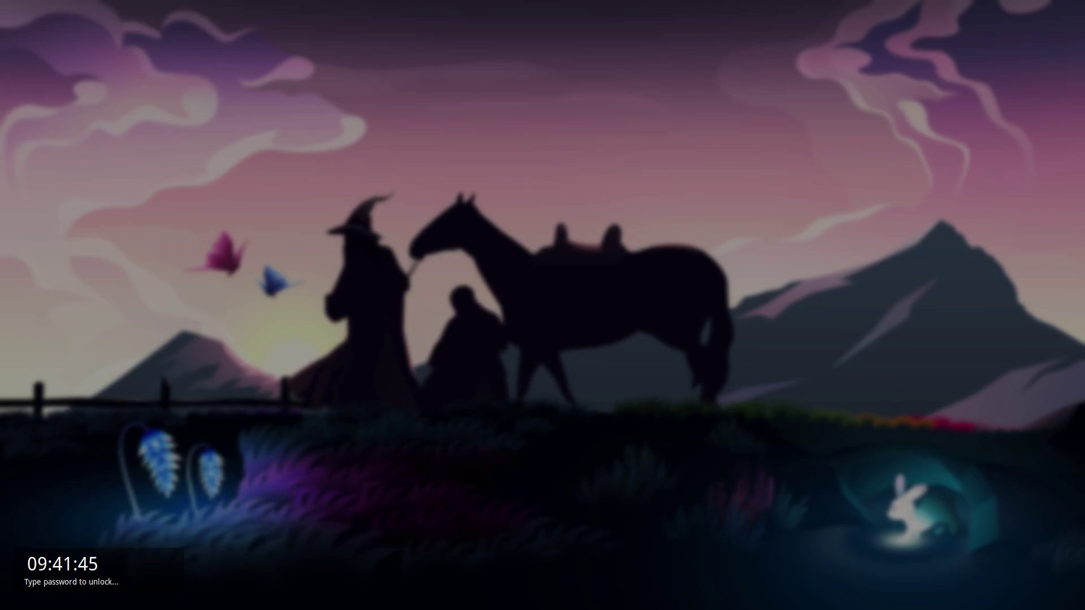
text(123)
key(Return)
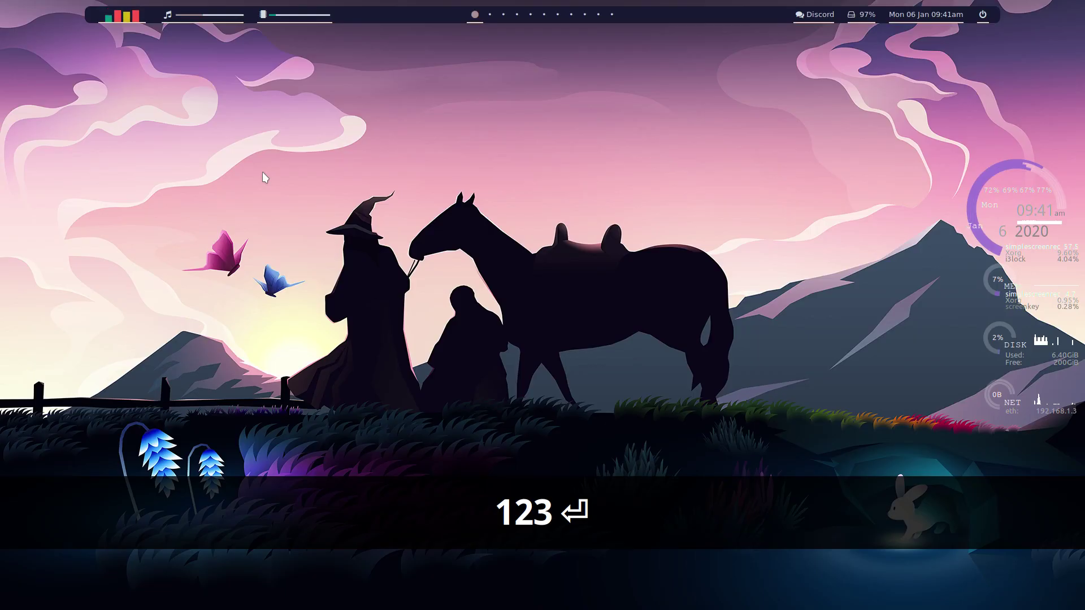
key(super+Return)
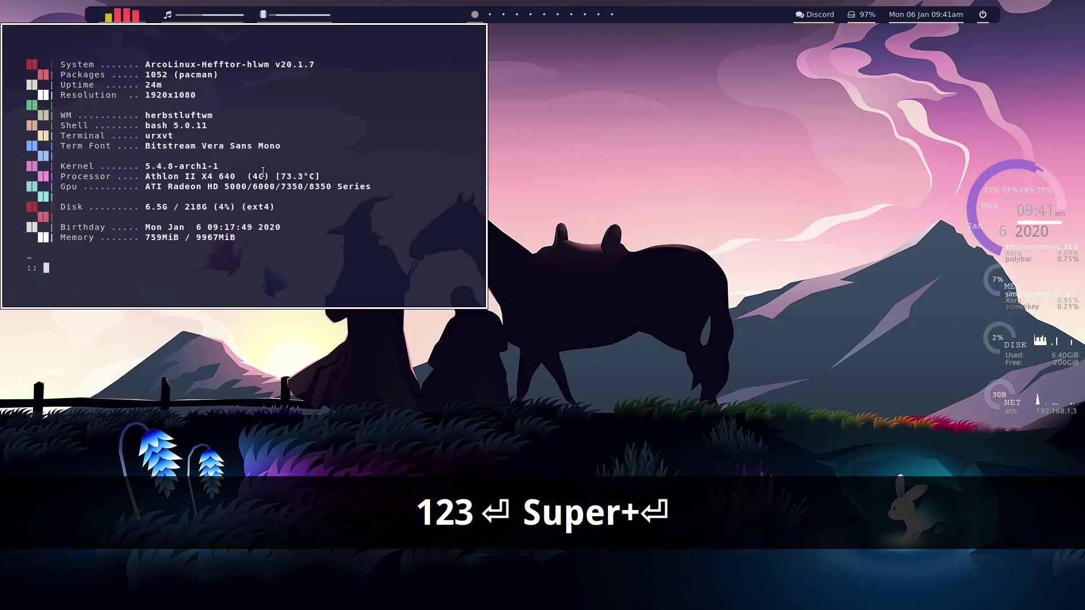
text(betterli)
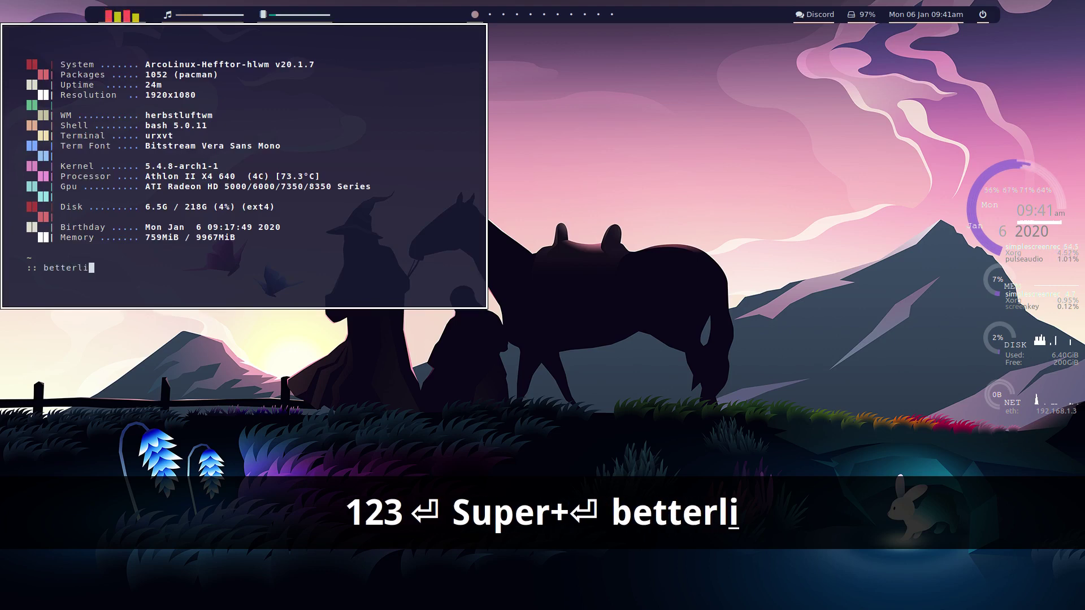
key(BackSpace)
text(o)
key(Tab)
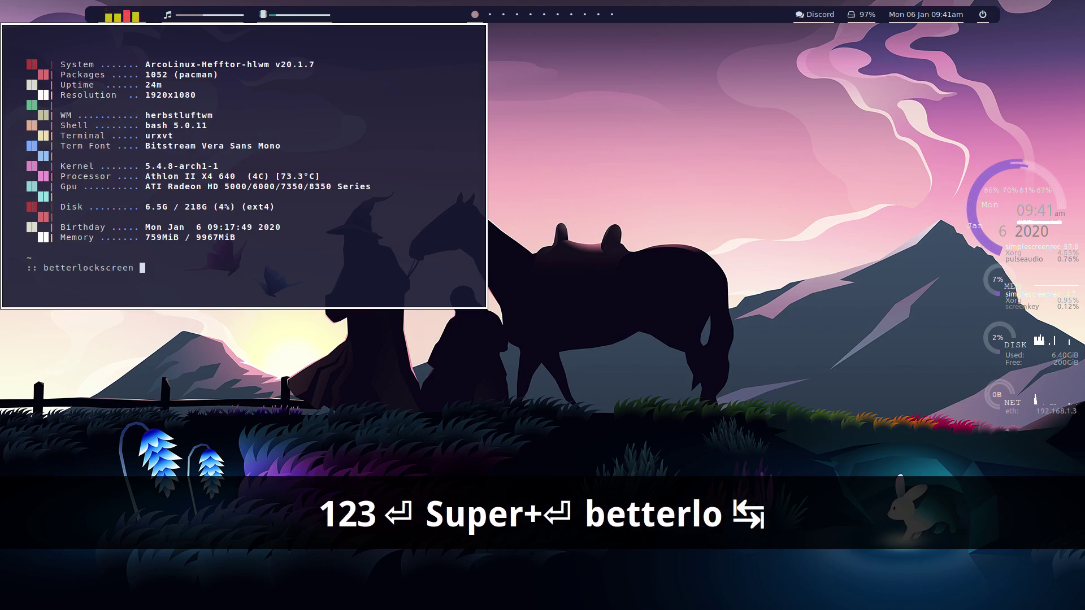
text(-u )
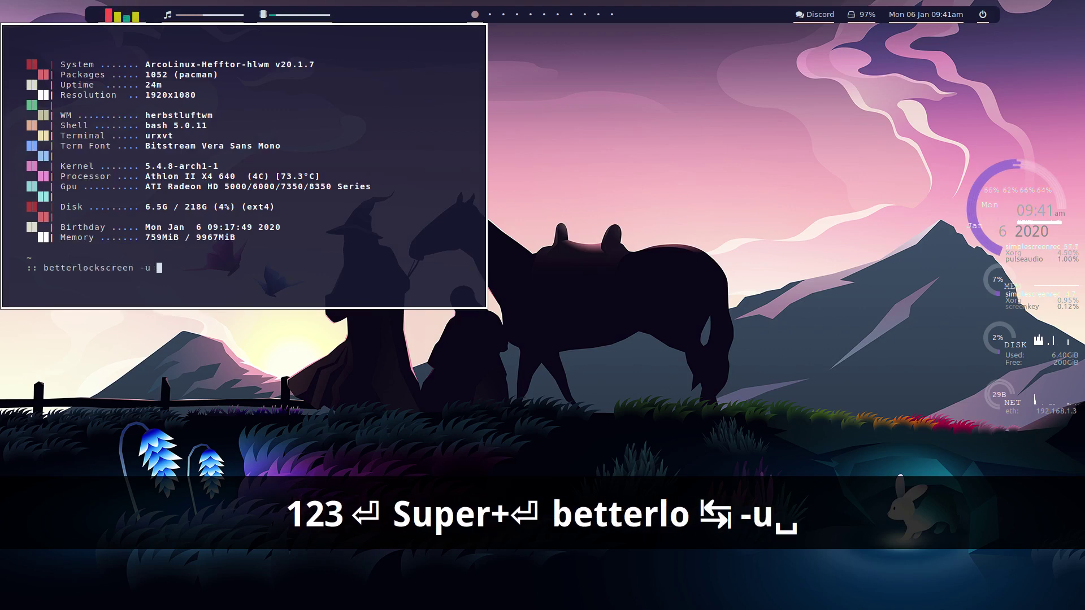
text(PATH TO )
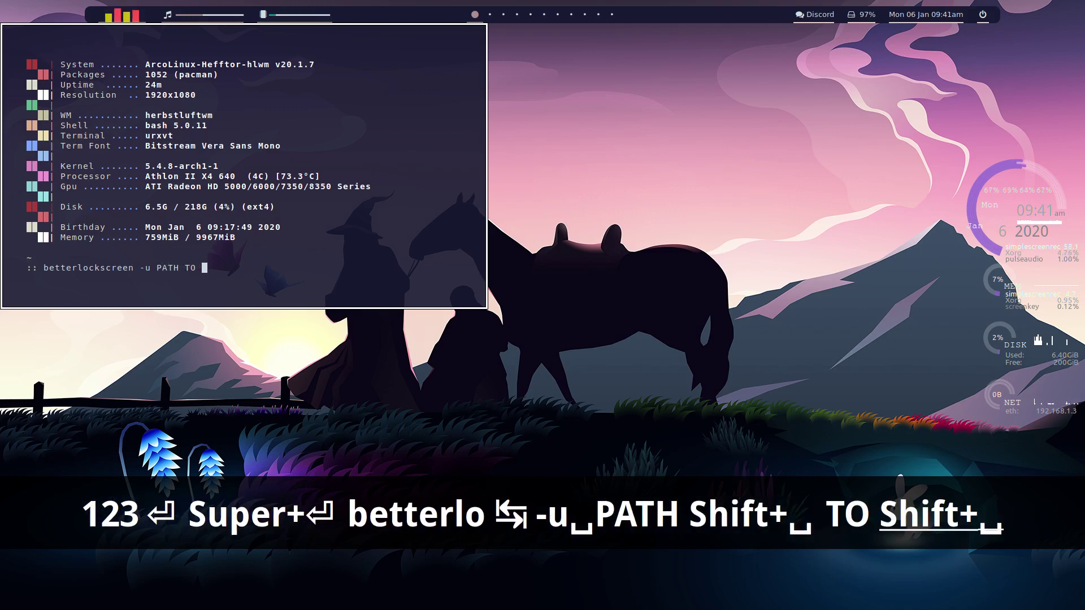
text(WAALLPER)
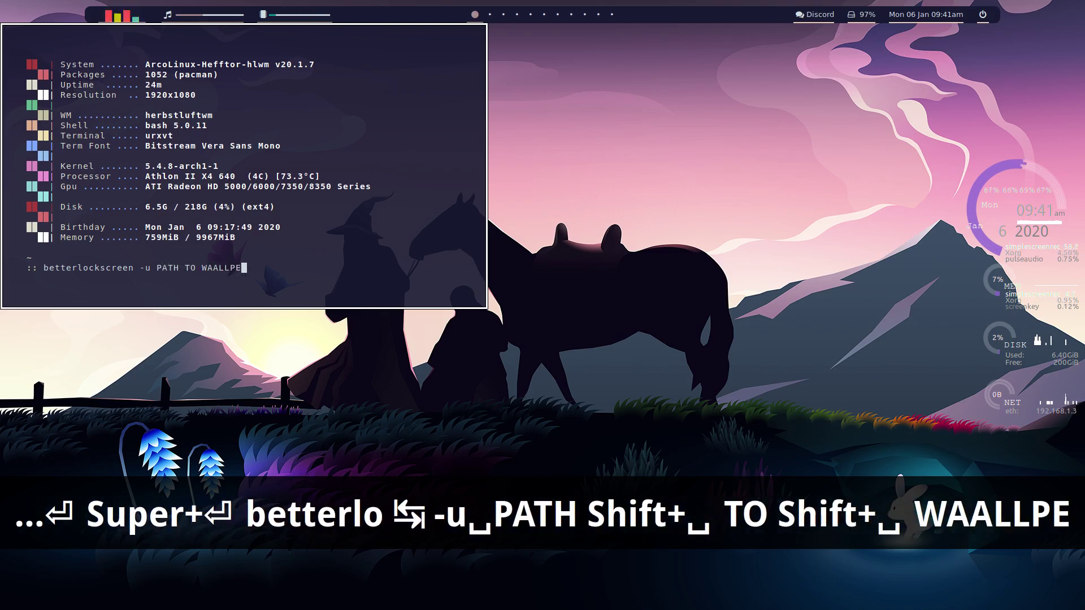
key(BackSpace)
key(BackSpace)
key(BackSpace)
key(BackSpace)
key(BackSpace)
key(BackSpace)
key(BackSpace)
key(BackSpace)
key(BackSpace)
key(BackSpace)
key(BackSpace)
key(BackSpace)
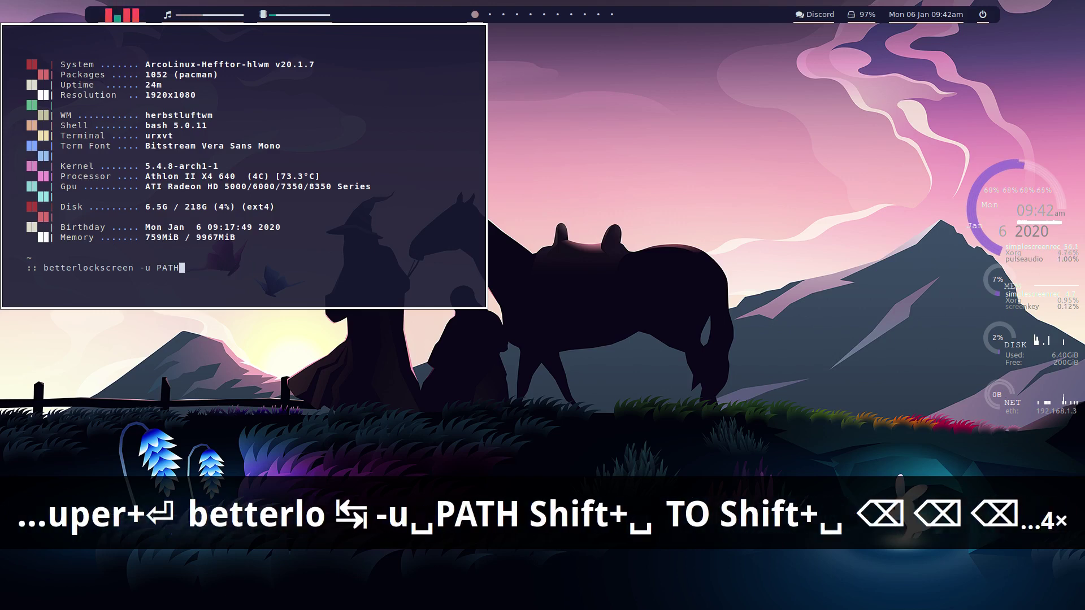
text(TO)
key(shift+space)
key(shift+BackSpace)
text(W)
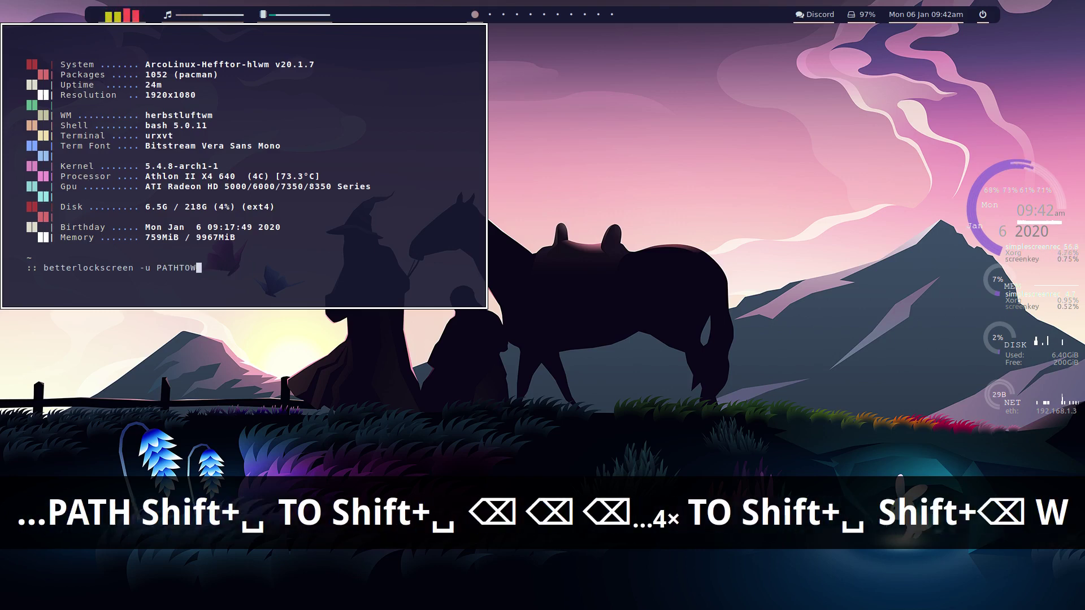
text(ALLPAPER)
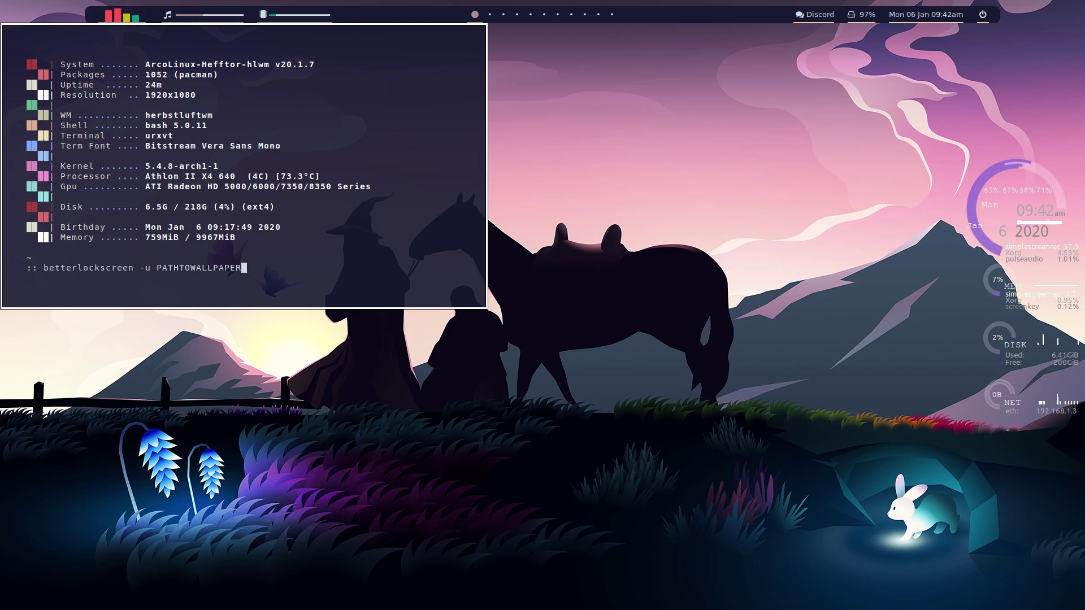
key(BackSpace)
key(BackSpace)
key(BackSpace)
key(BackSpace)
key(BackSpace)
key(BackSpace)
key(BackSpace)
key(BackSpace)
key(BackSpace)
key(BackSpace)
key(BackSpace)
key(BackSpace)
key(BackSpace)
key(BackSpace)
key(BackSpace)
key(BackSpace)
key(BackSpace)
key(BackSpace)
key(BackSpace)
key(BackSpace)
key(BackSpace)
key(BackSpace)
key(BackSpace)
key(BackSpace)
key(BackSpace)
key(BackSpace)
key(BackSpace)
key(BackSpace)
key(BackSpace)
key(BackSpace)
key(BackSpace)
key(BackSpace)
key(BackSpace)
key(BackSpace)
key(BackSpace)
key(BackSpace)
key(BackSpace)
key(BackSpace)
key(BackSpace)
key(BackSpace)
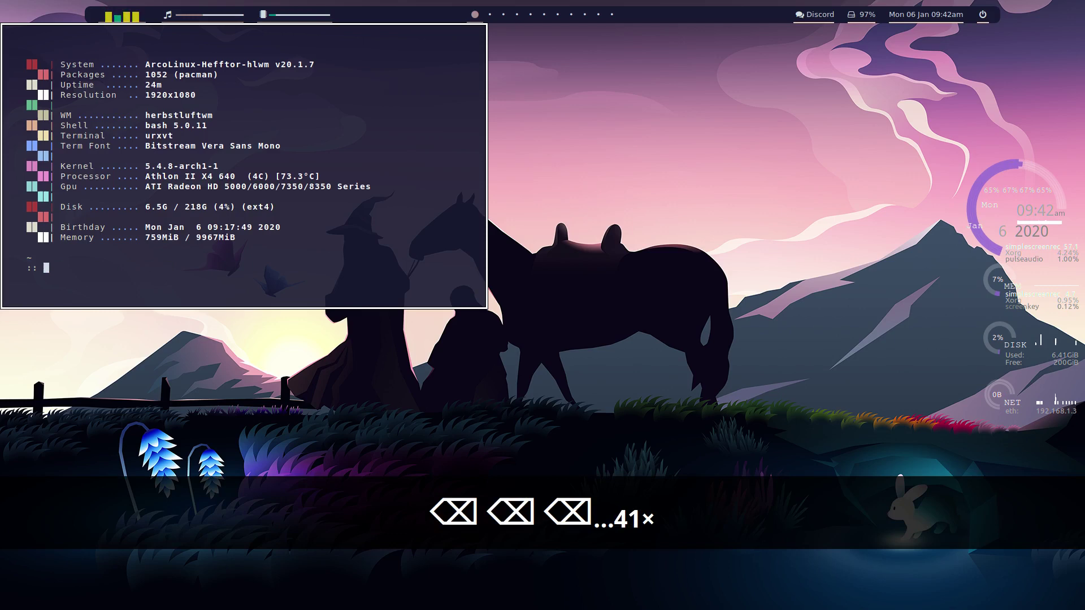
key(super+q)
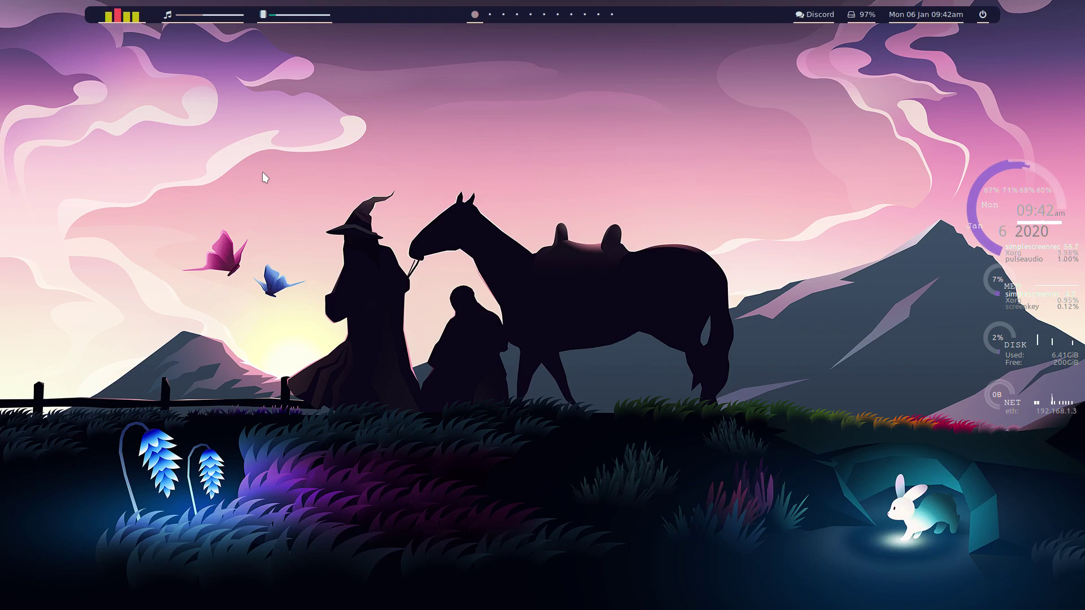
Step: Open Thunar, show hidden files, and navigate into .cache/i3lock/1920x1080
key(super+shift+Return)
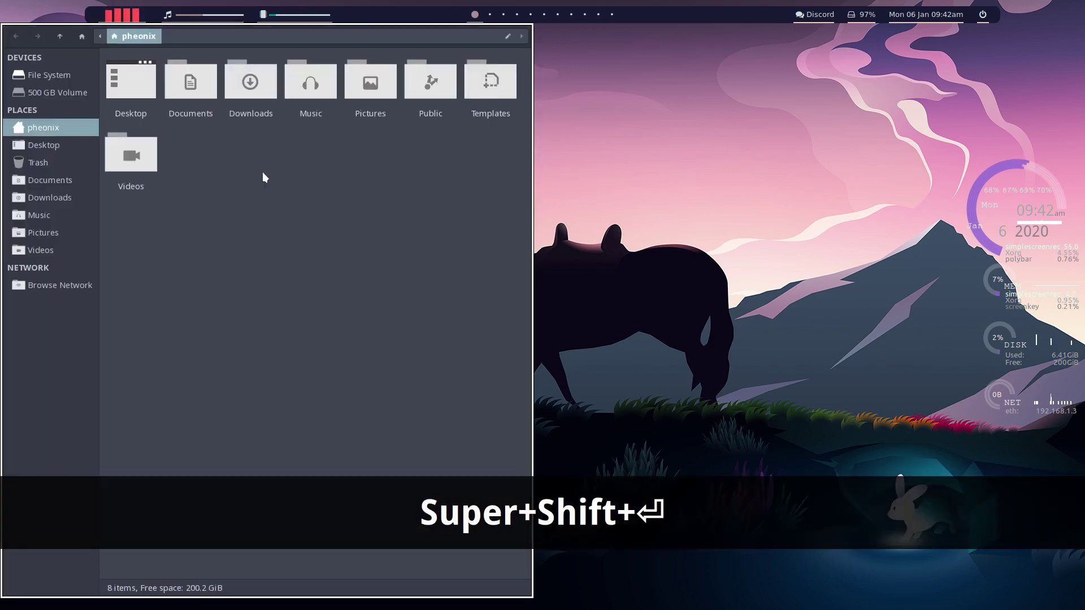
key(ctrl+h)
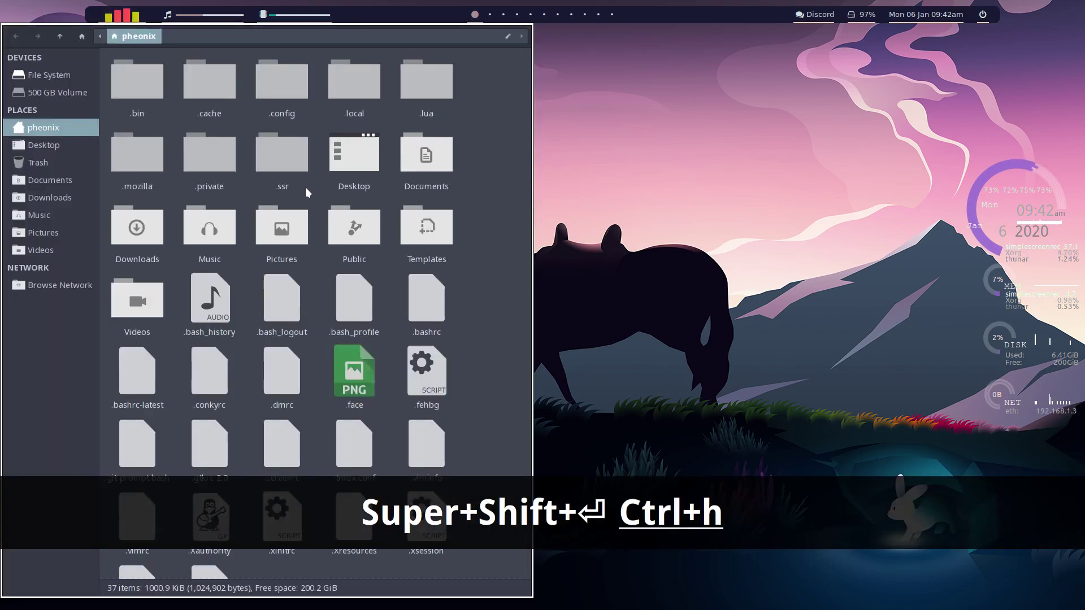
double_click(214, 85)
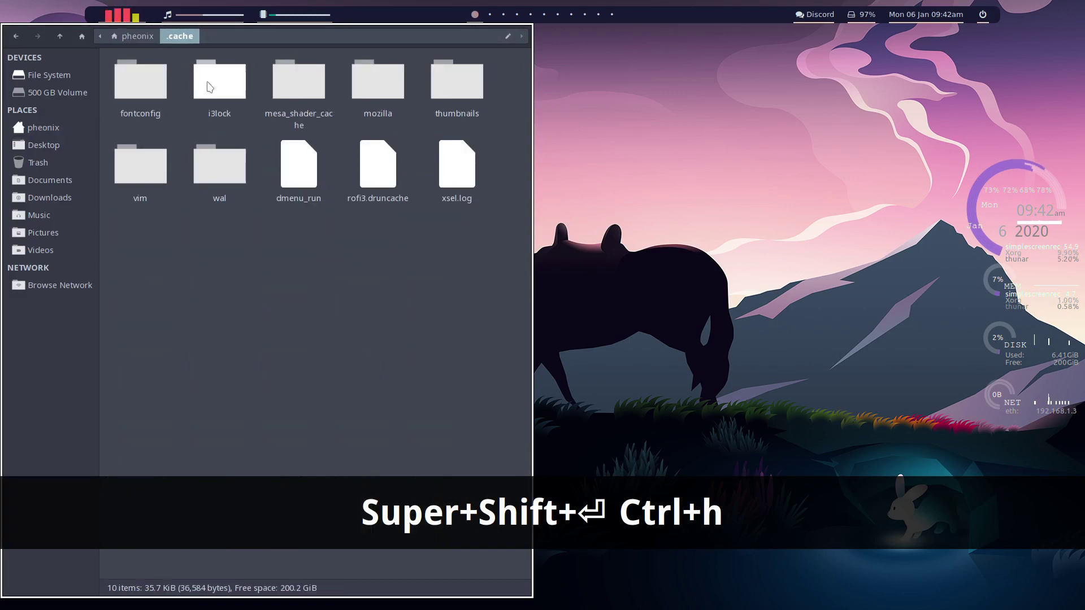
double_click(225, 87)
double_click(125, 93)
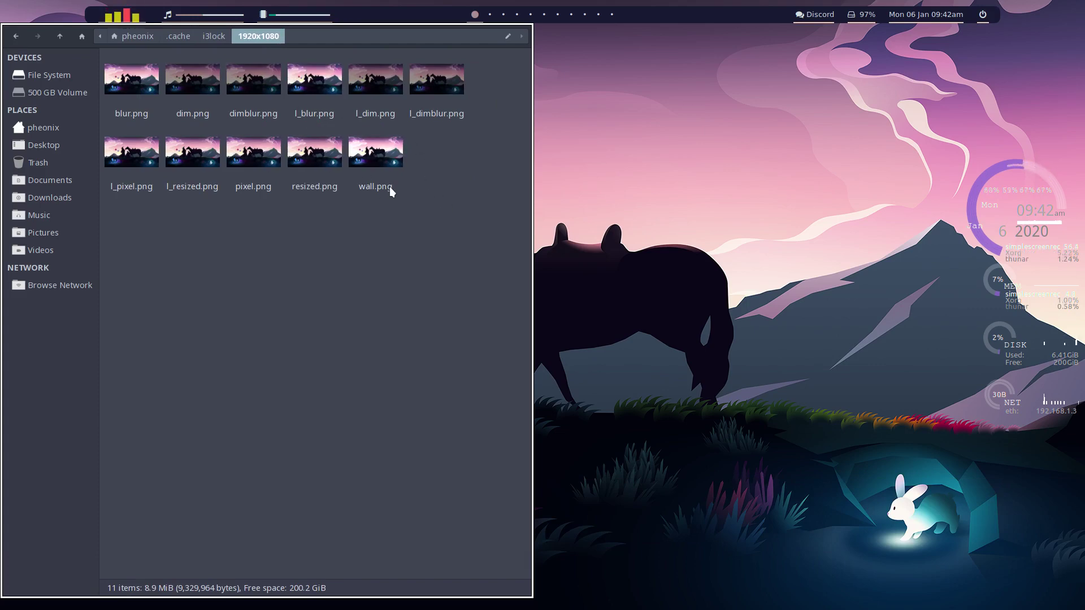
Step: Preview pixel.png, l_blur.png and l_dimblur.png in nomacs, closing the viewer after each
click(253, 155)
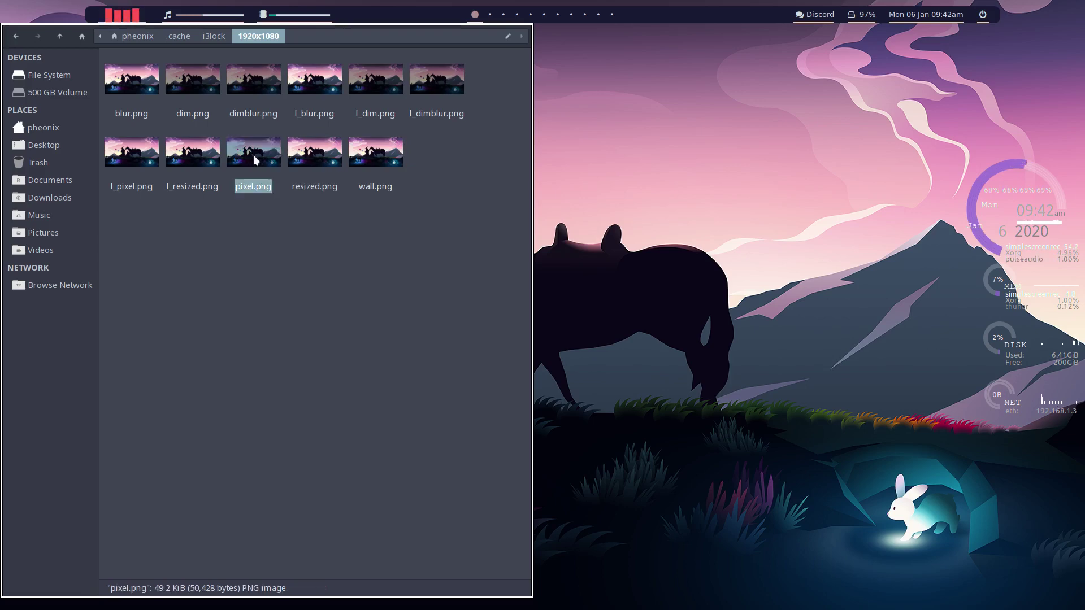
double_click(253, 154)
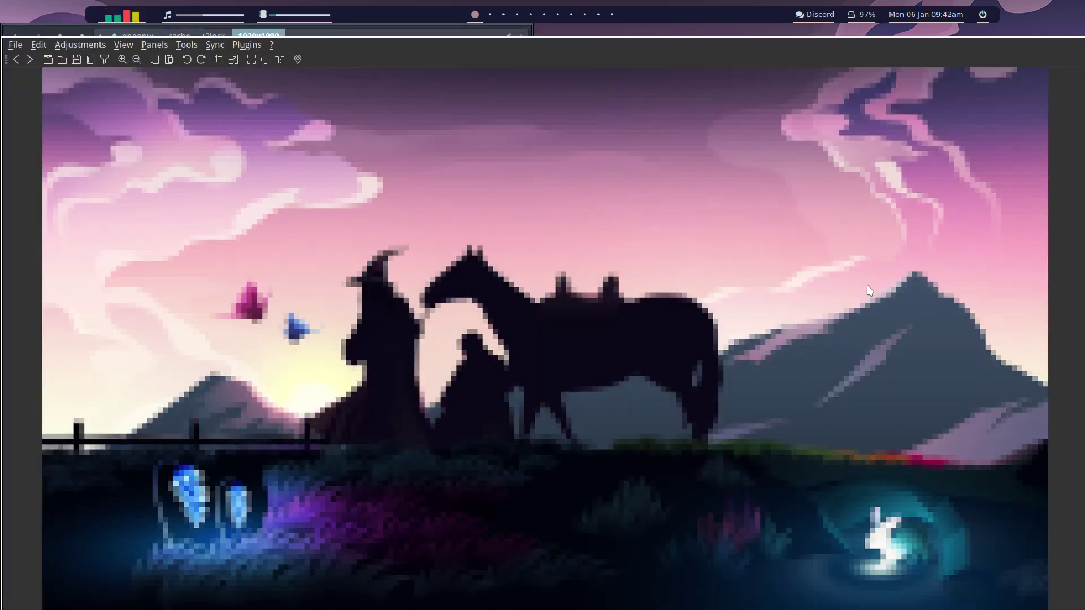
key(super+q)
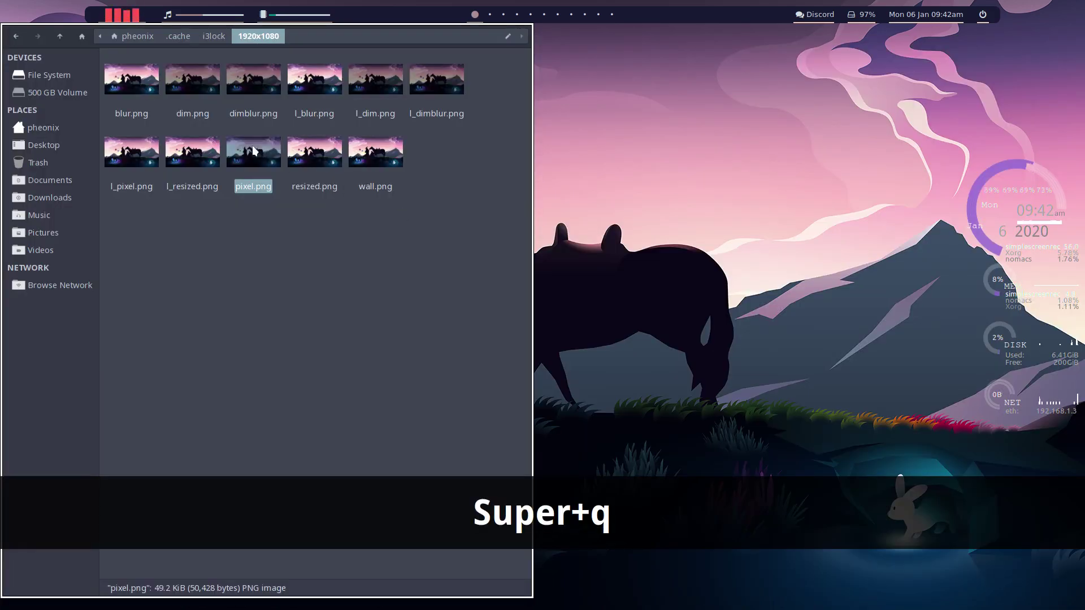
double_click(324, 88)
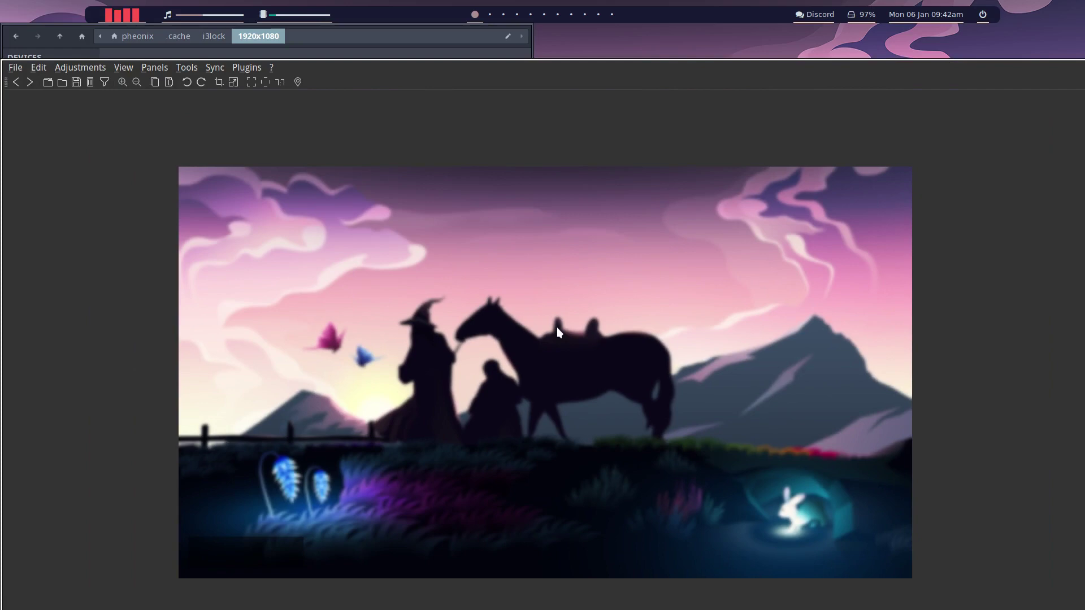
key(super+q)
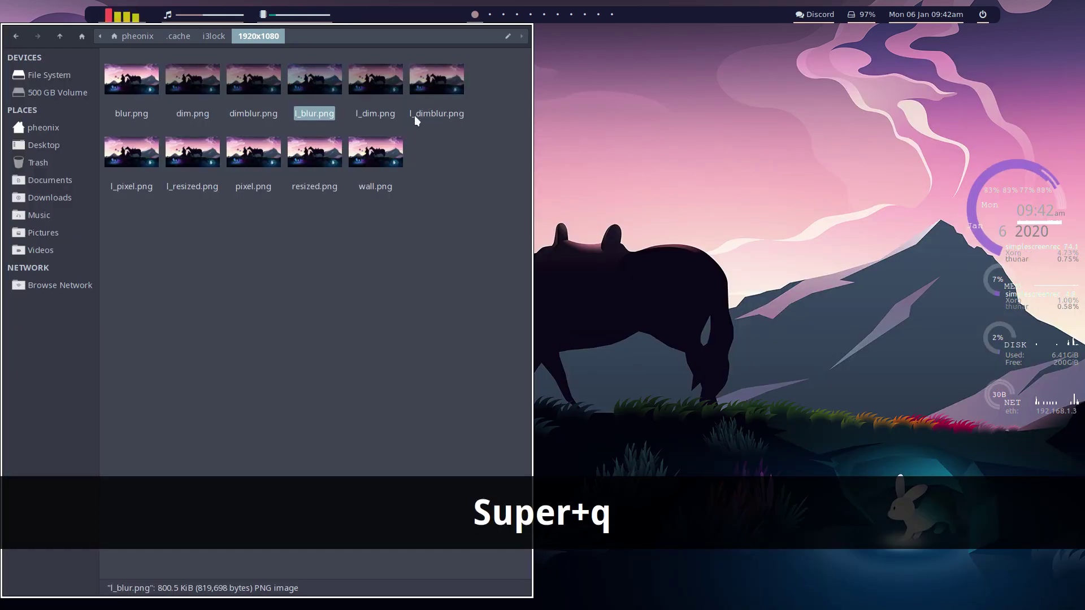
double_click(436, 88)
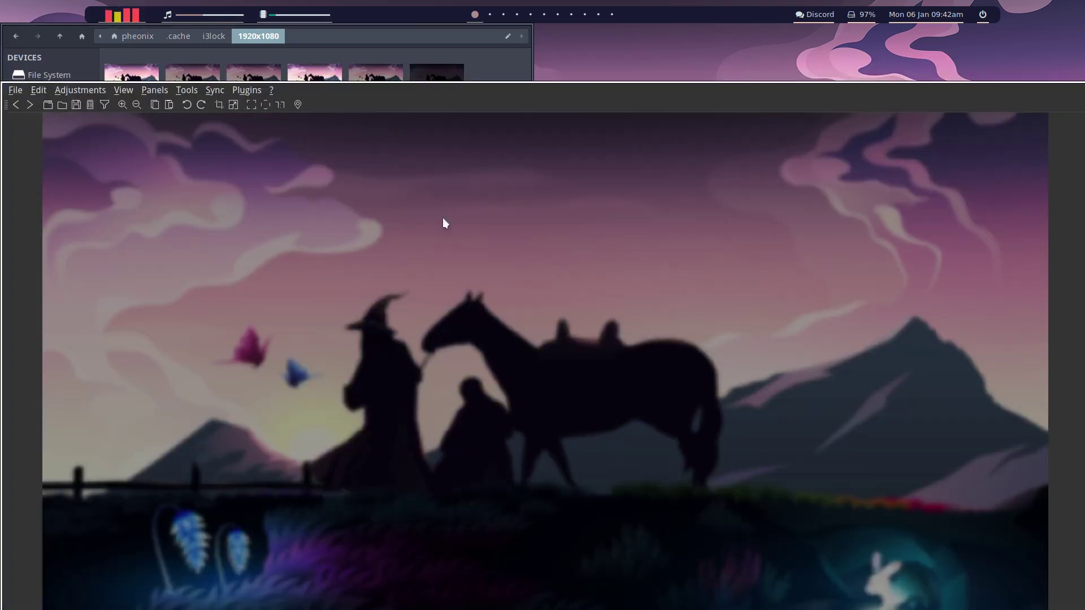
key(super+q)
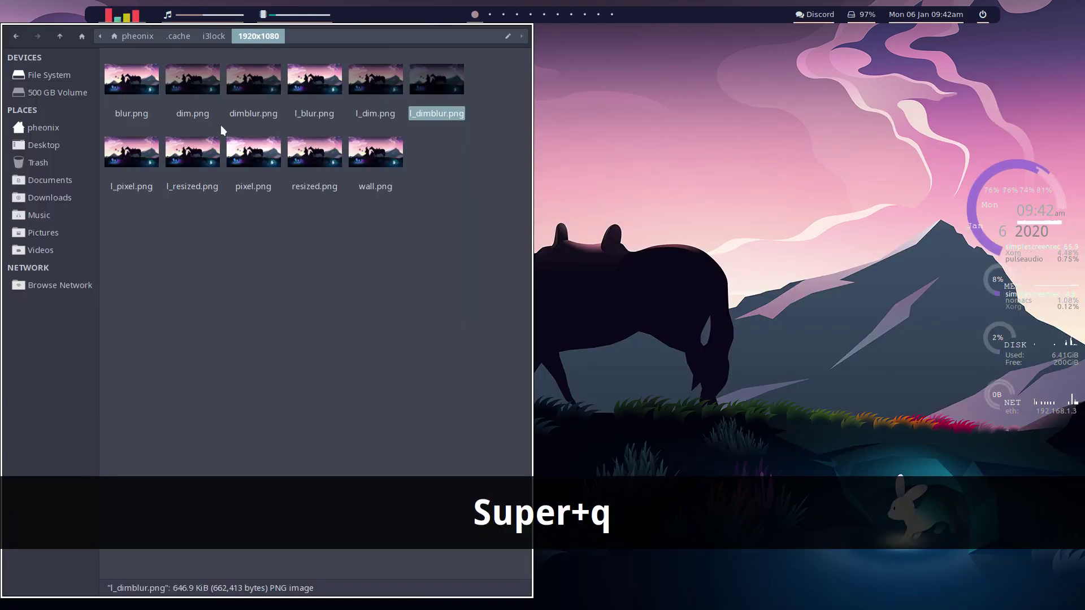
Step: Preview dimblur.png, wall.png, l_resized.png and l_pixel.png, closing the viewer after each
click(258, 82)
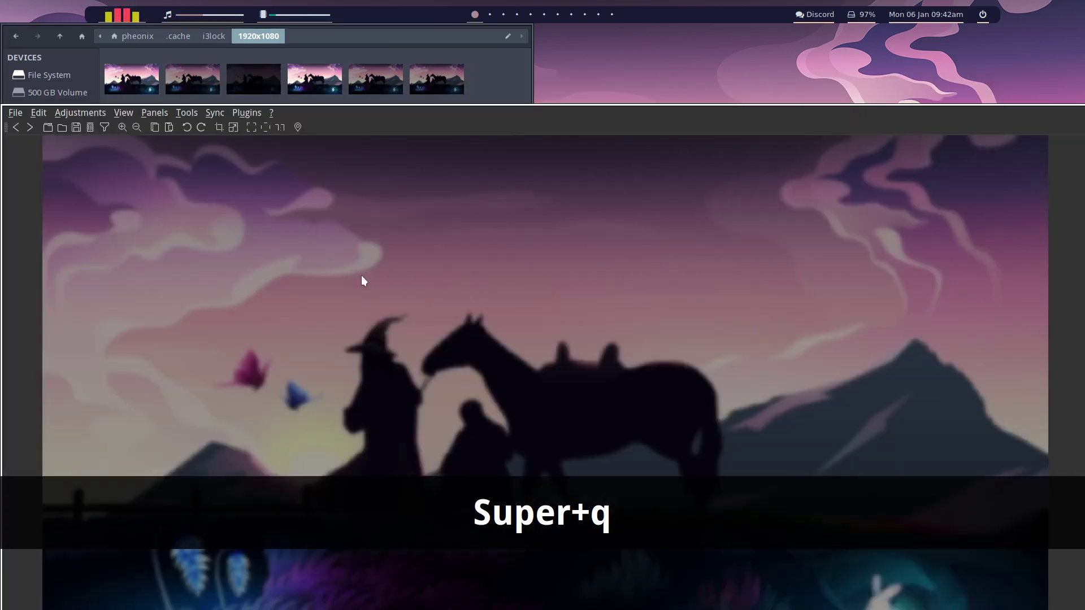
key(super+q)
double_click(375, 157)
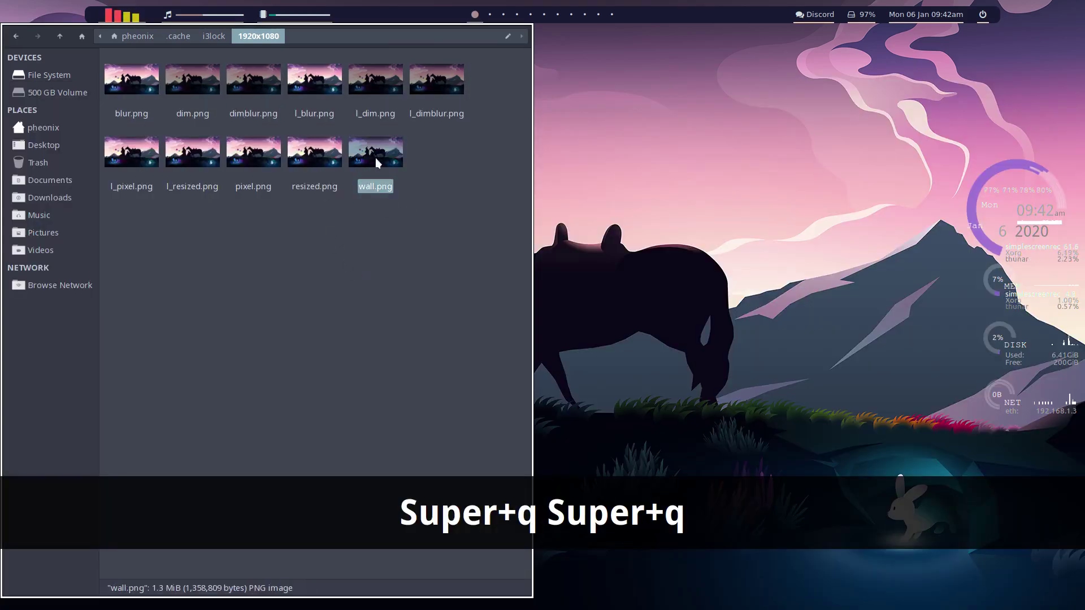
key(super+q)
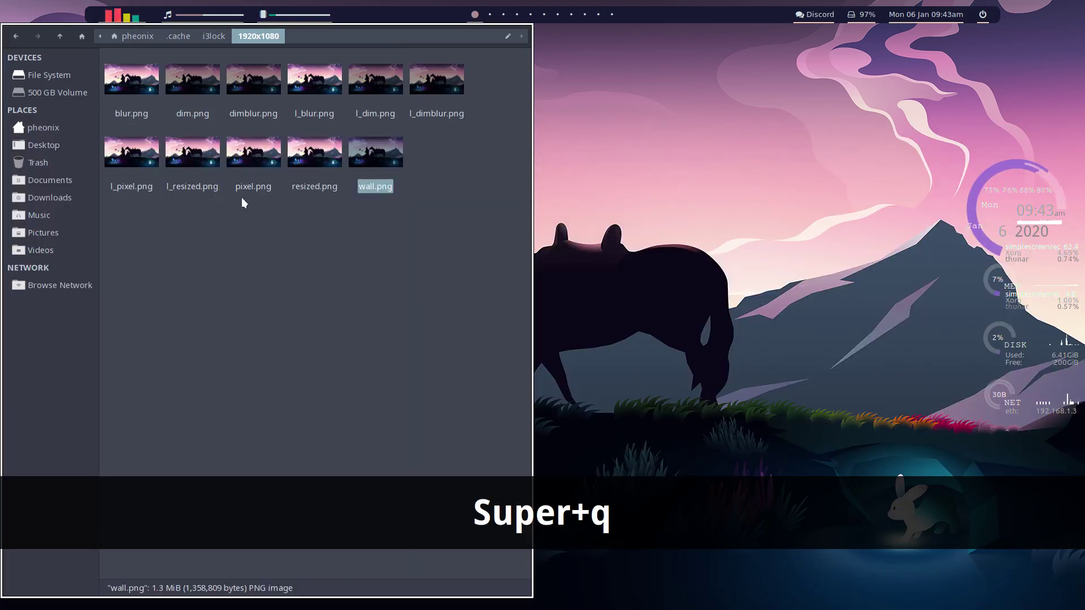
double_click(186, 187)
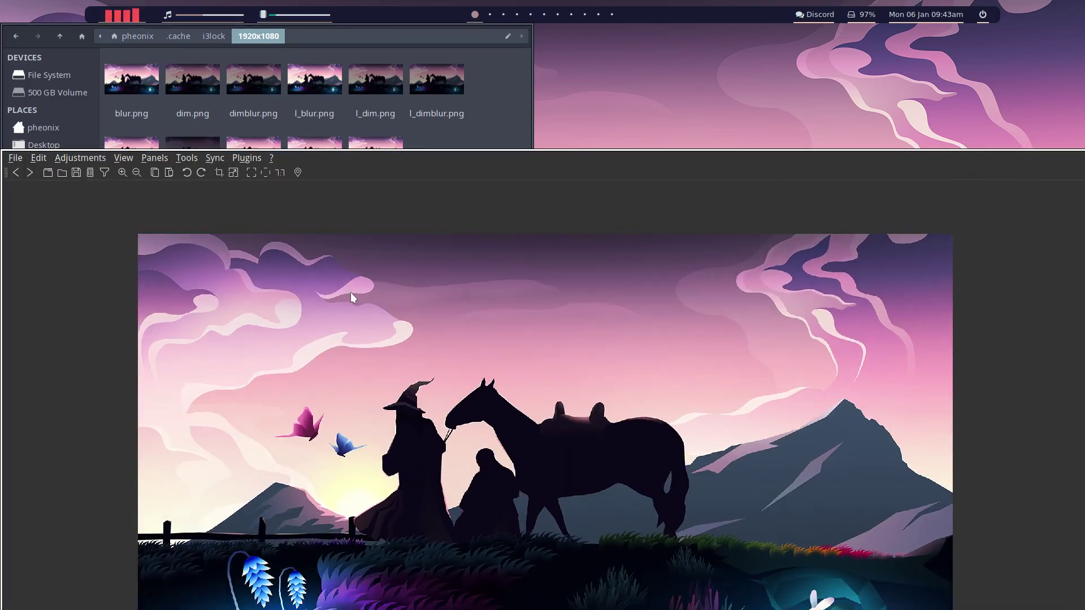
key(super+q)
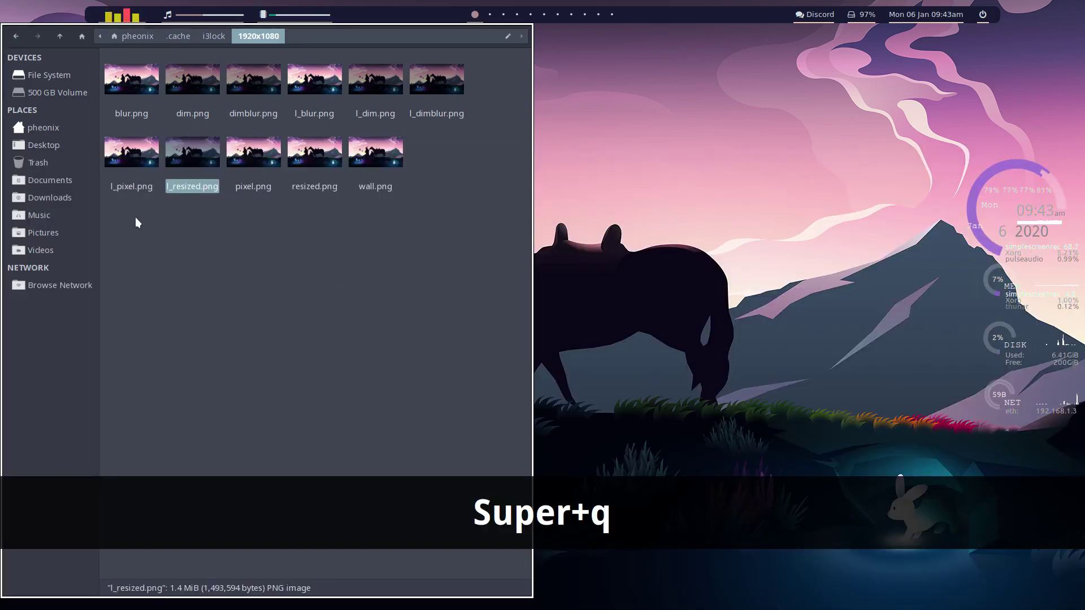
double_click(134, 156)
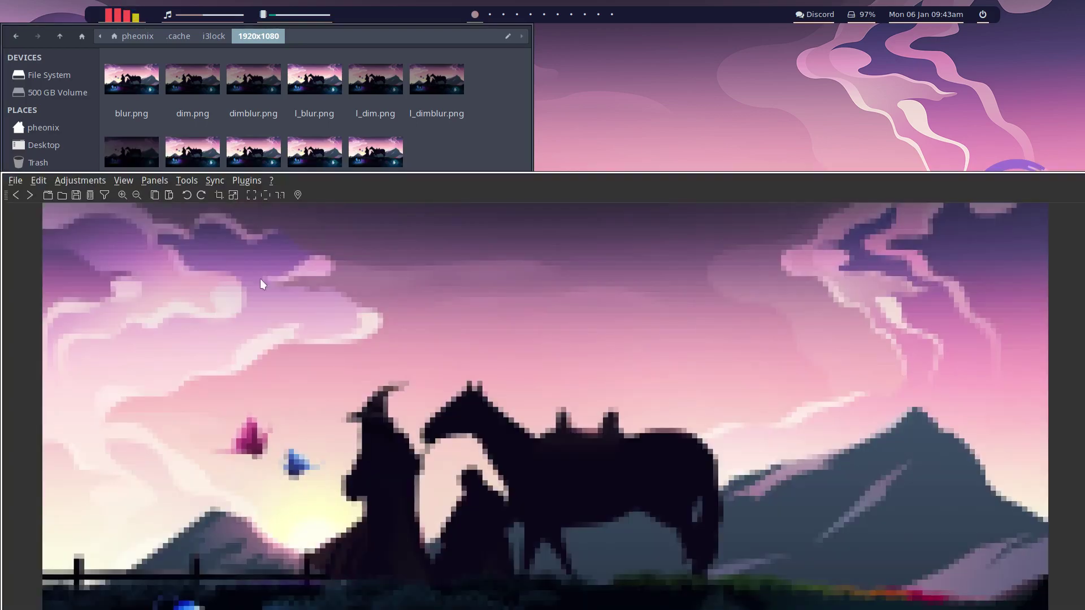
key(super+q)
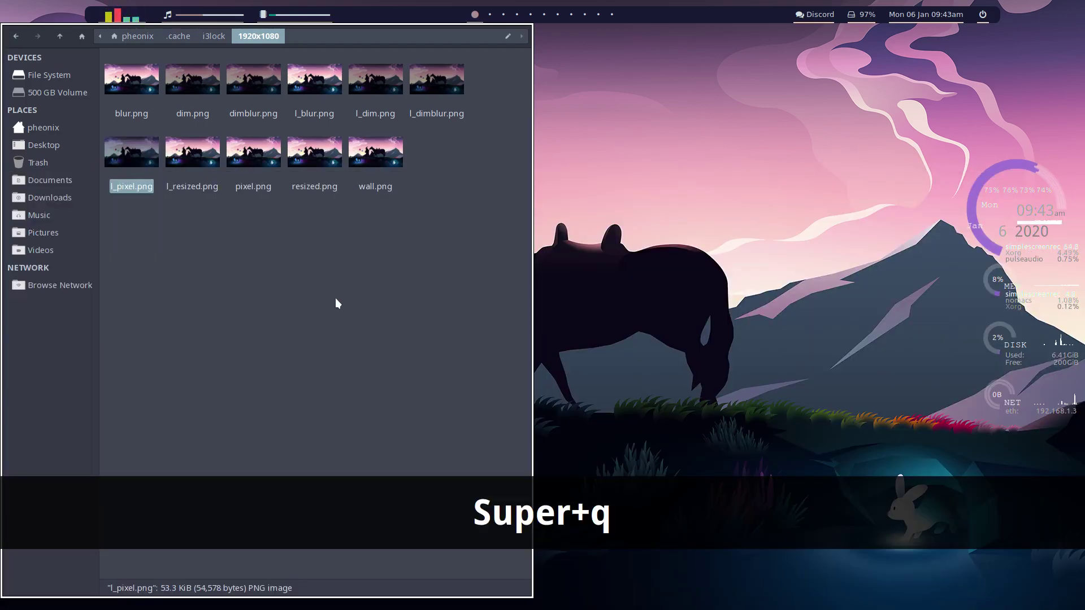
Step: Close Thunar, switch to the last workspace, and open a terminal showing system information
key(super+q)
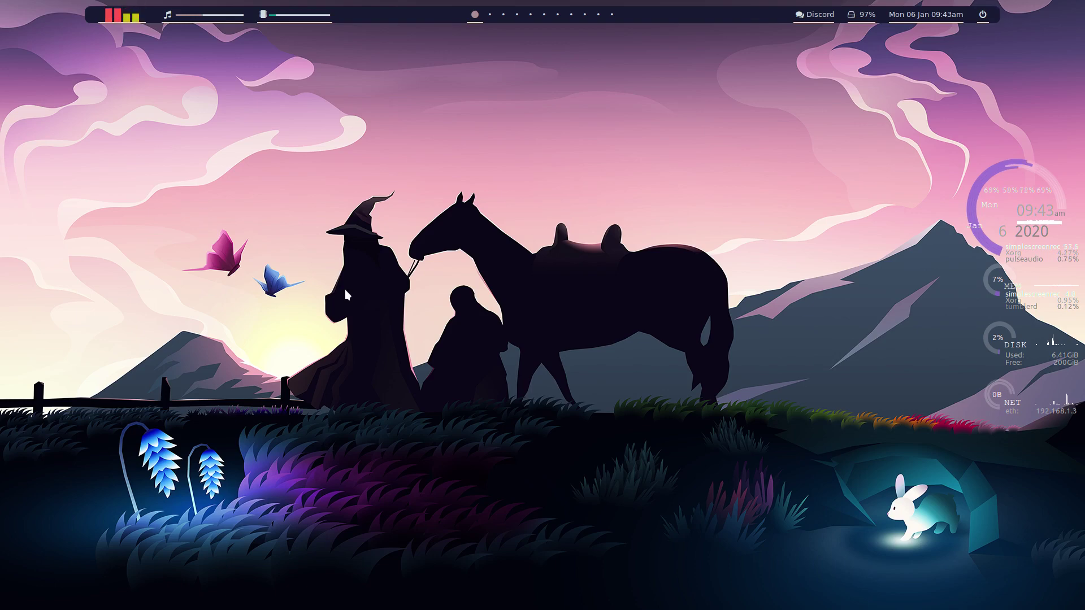
key(super+d)
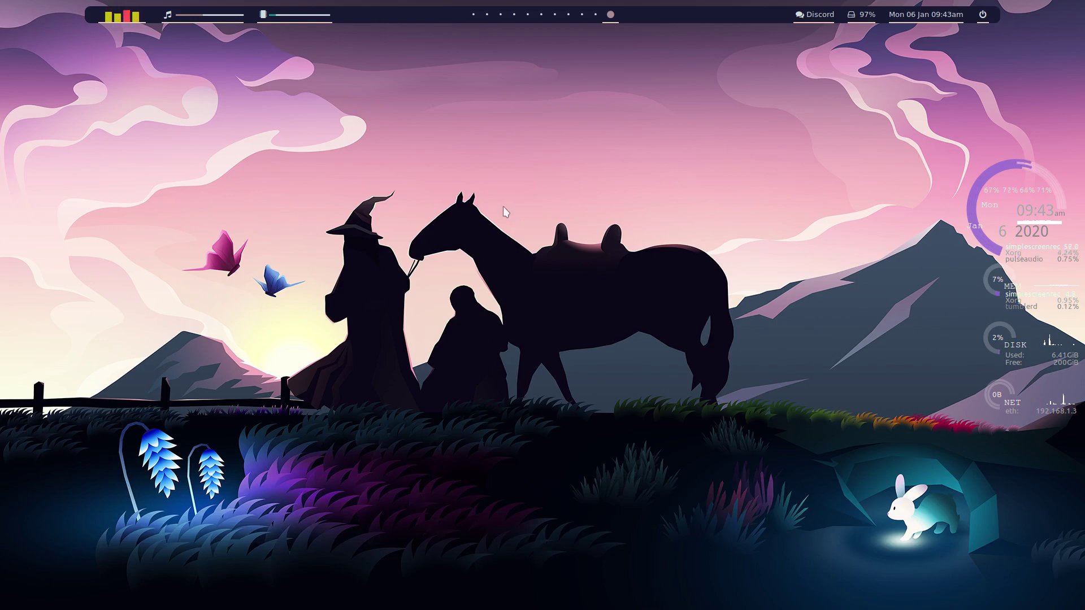
key(super+Return)
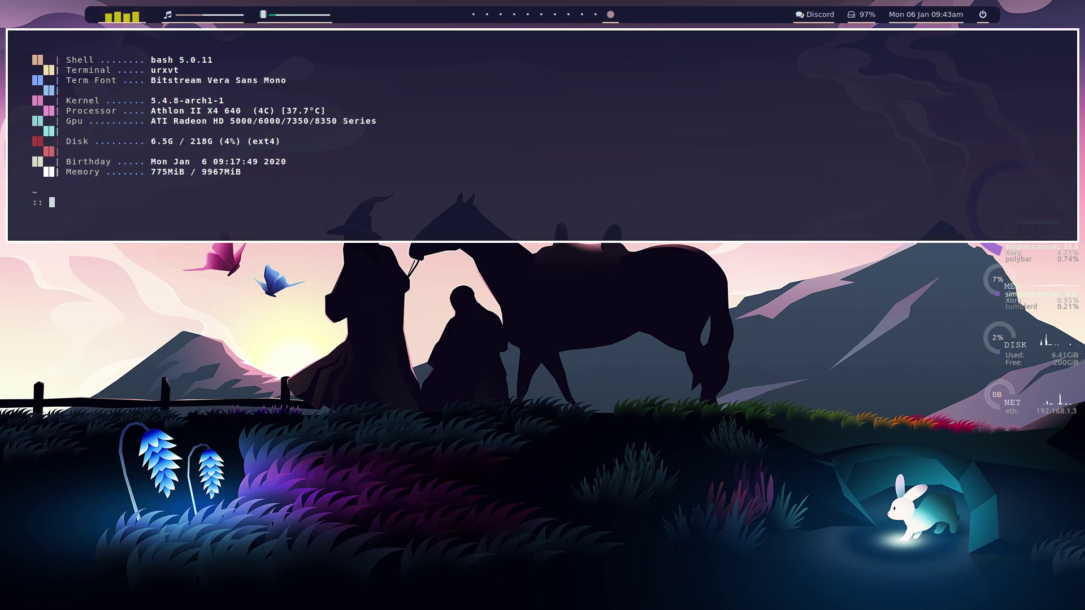
Step: Toggle the drop-down terminal, then cycle workspaces with Super+Tab and Super+Shift+Tab back to the first
key(super+d)
key(super+d)
key(super+d)
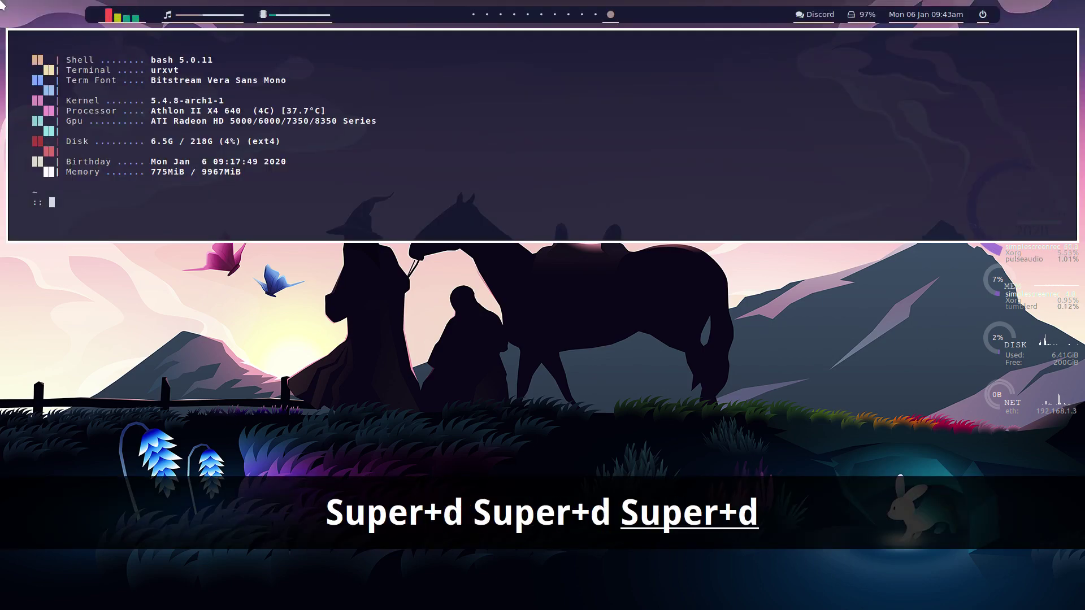
key(super+d)
key(super+d)
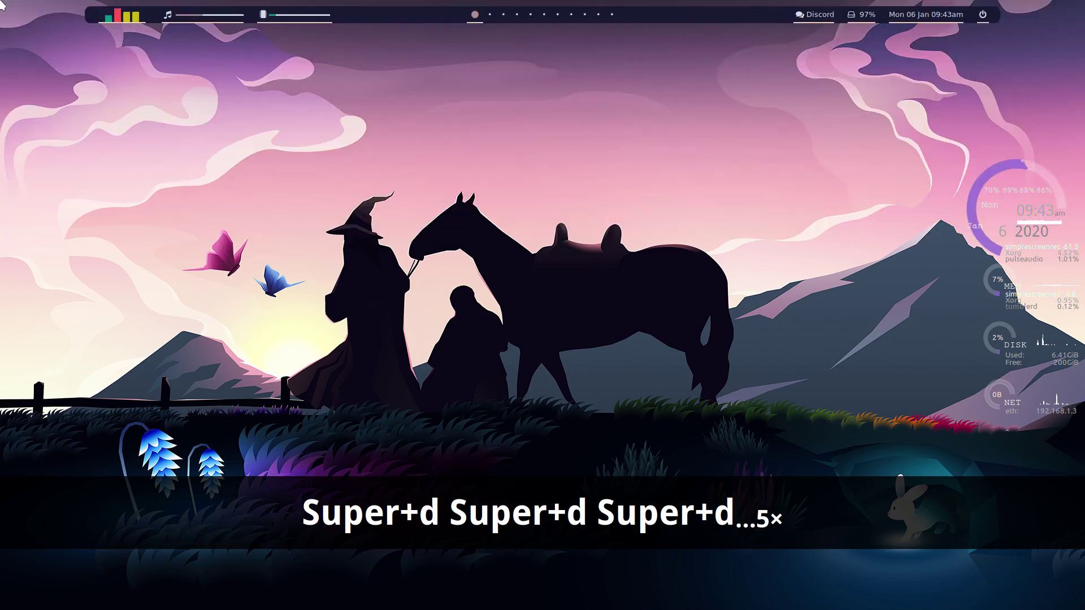
key(super+Tab)
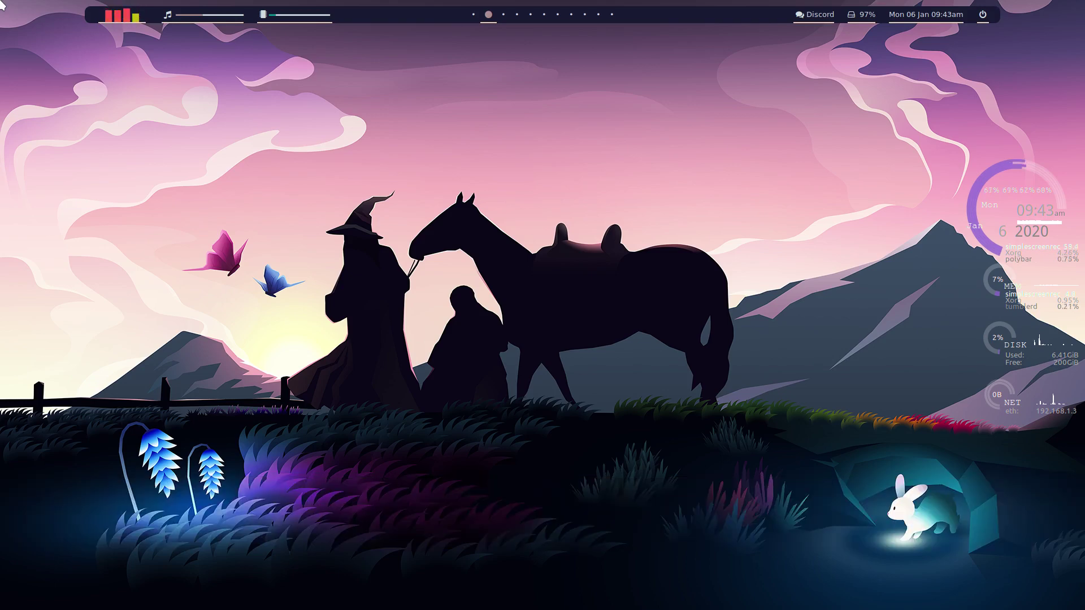
key(super+shift+Tab)
key(super+d)
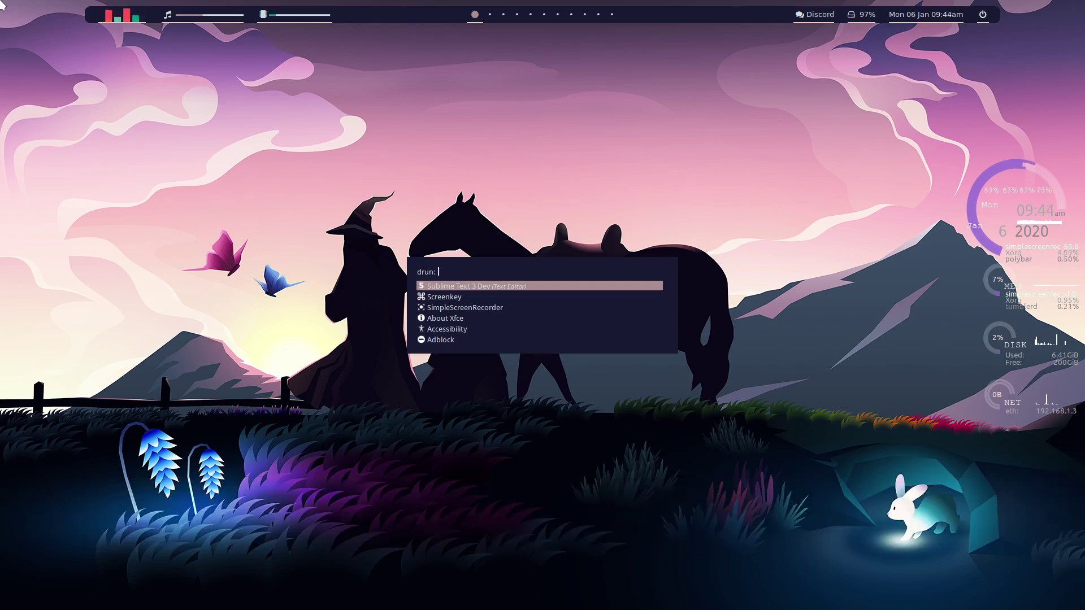
key(Escape)
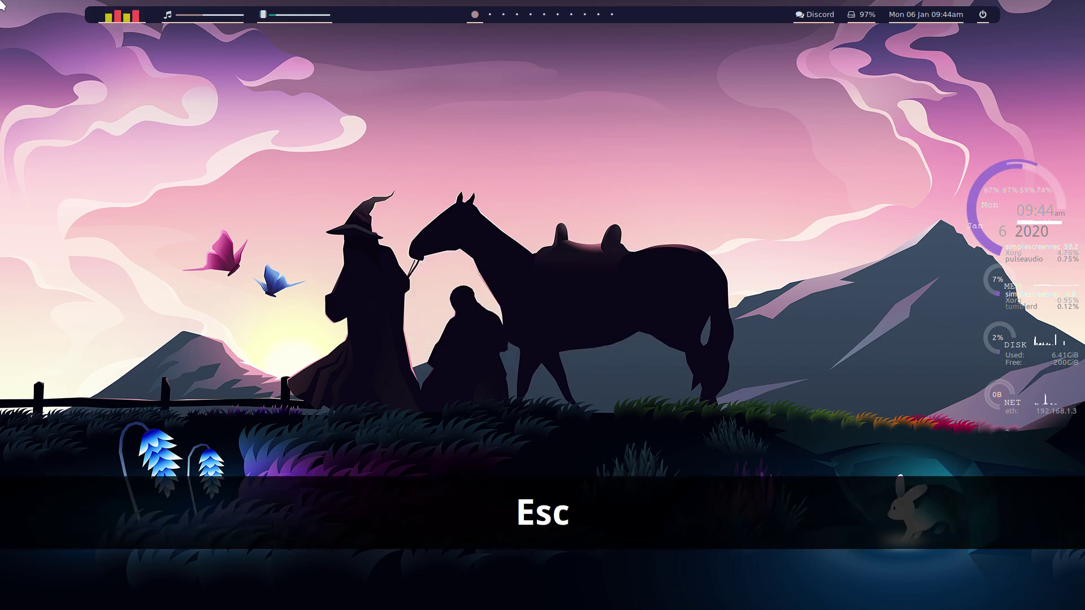
key(super+Return)
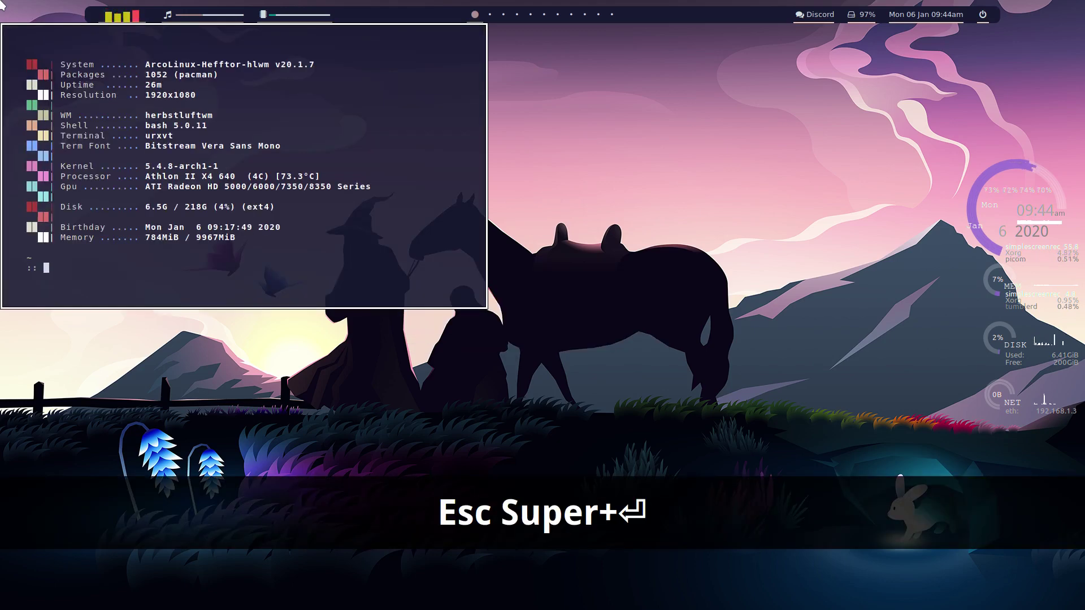
text(wal -i )
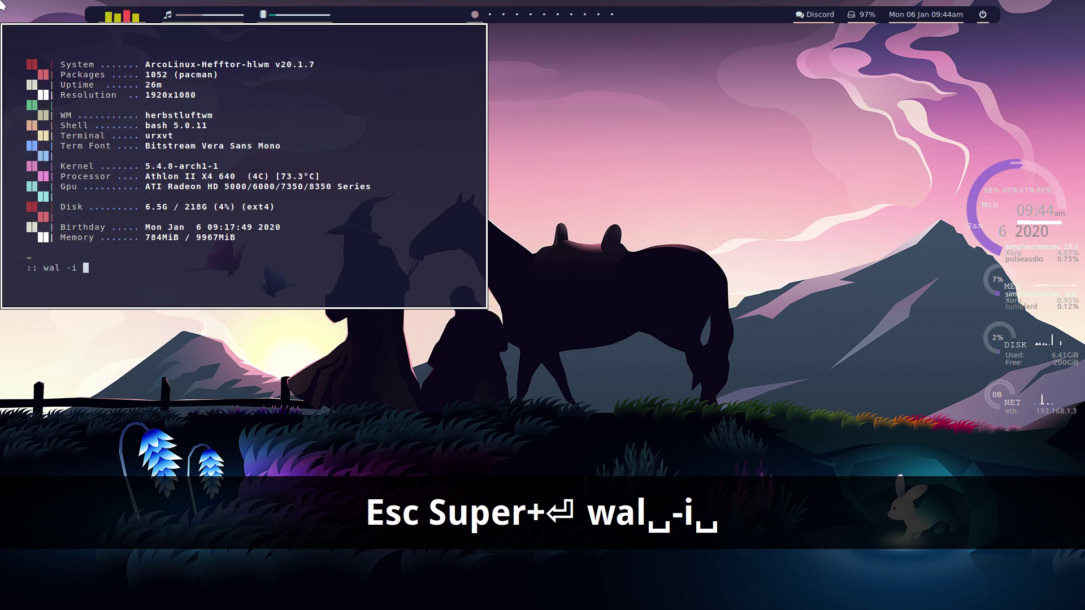
text(PATRH)
key(BackSpace)
key(BackSpace)
key(BackSpace)
key(BackSpace)
key(BackSpace)
key(BackSpace)
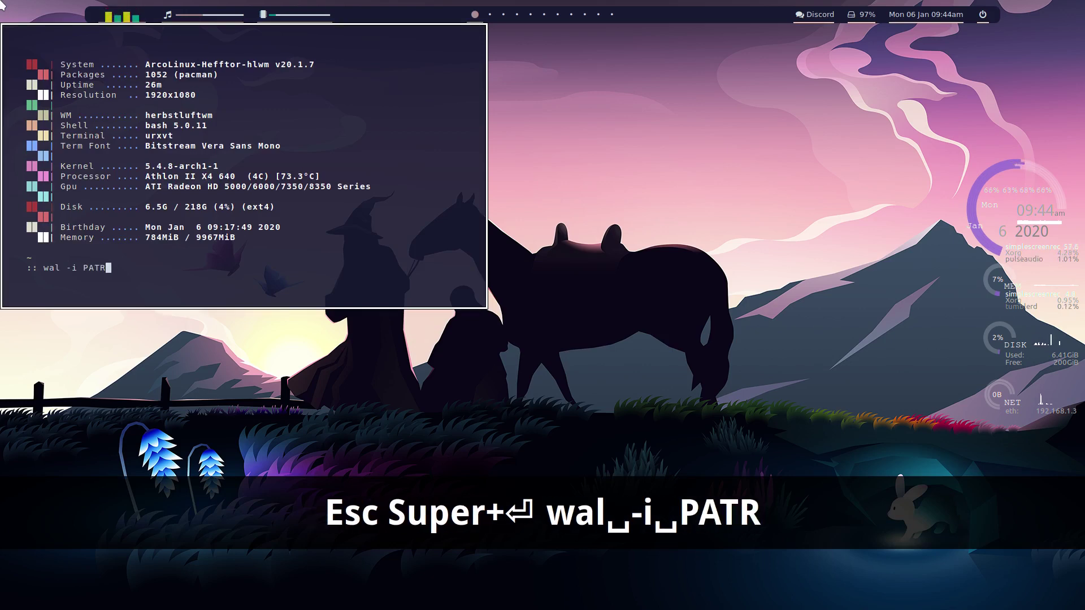
key(BackSpace)
key(BackSpace)
key(BackSpace)
key(BackSpace)
key(BackSpace)
key(BackSpace)
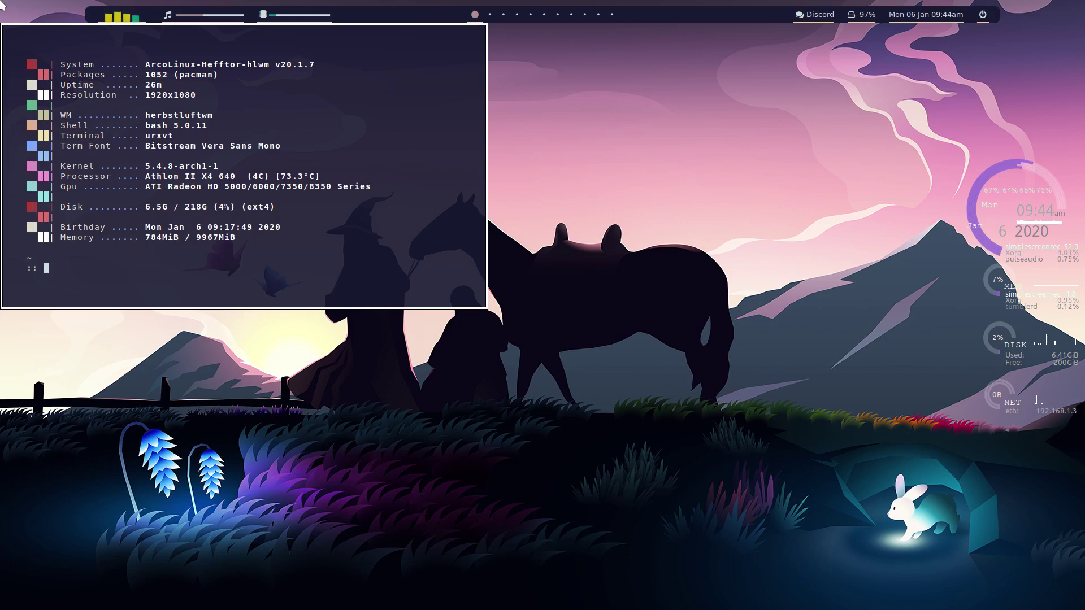
key(super+q)
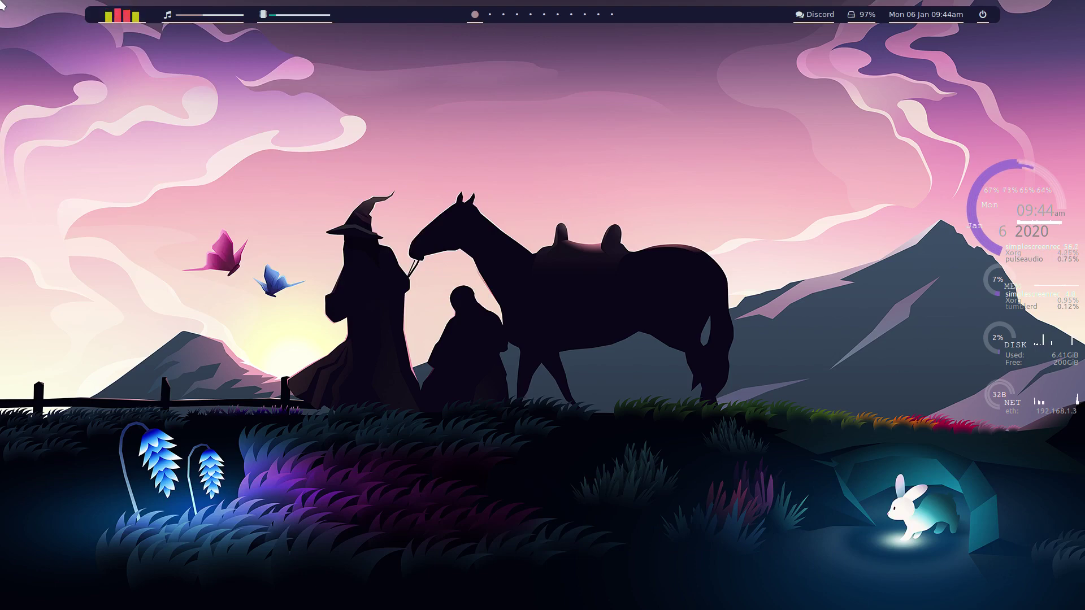
Step: Launch Sublime Text 3 Dev from the application launcher and switch to its workspace
key(super+d)
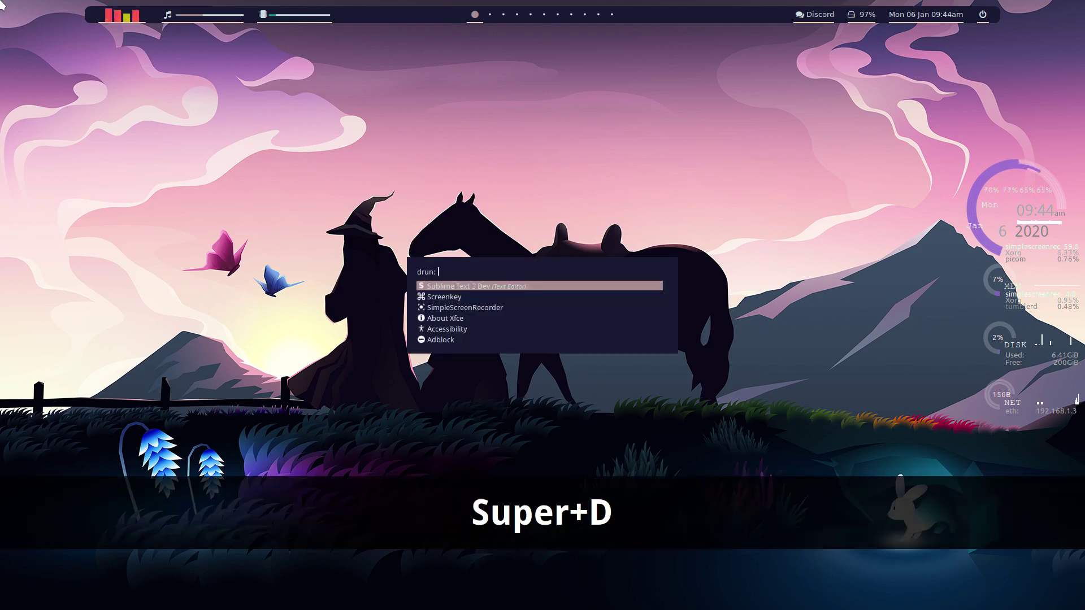
key(Return)
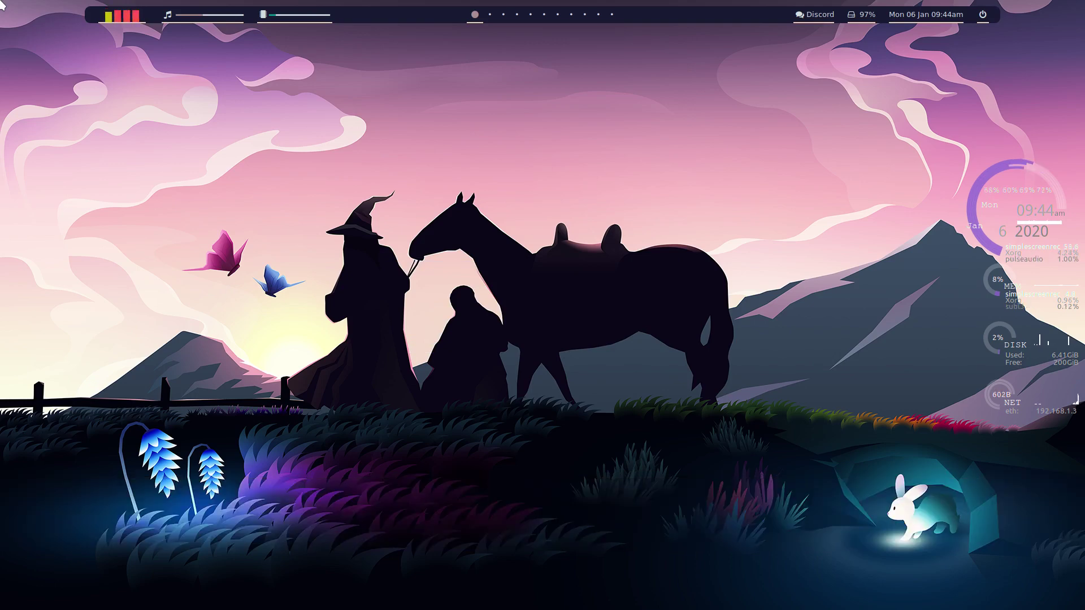
key(super+Tab)
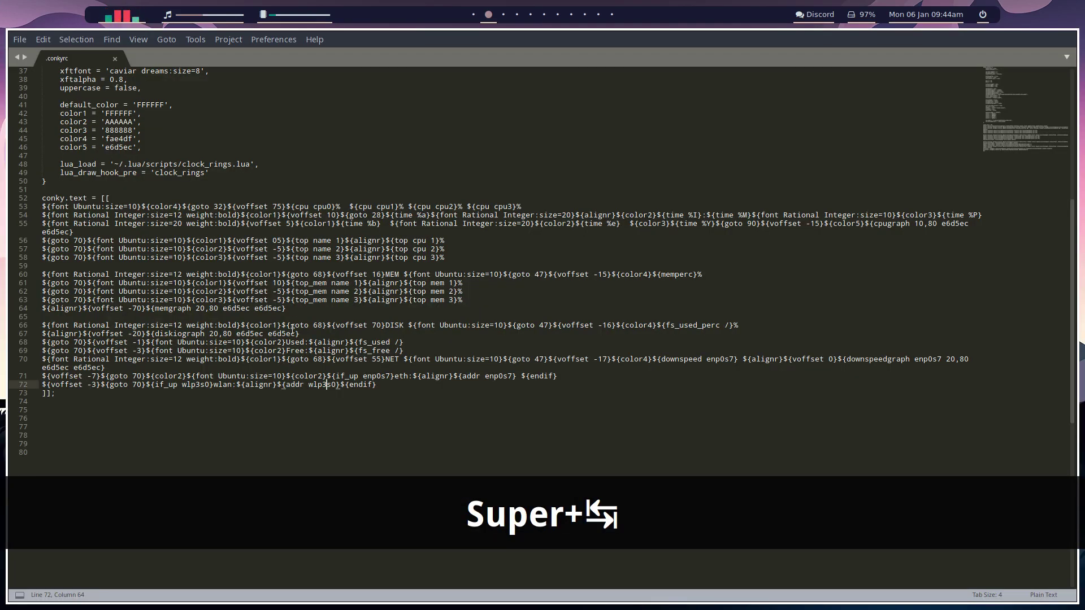
Step: Select enp0s7 on line 71 of .conkyrc, then peek at the other workspace and return
double_click(498, 378)
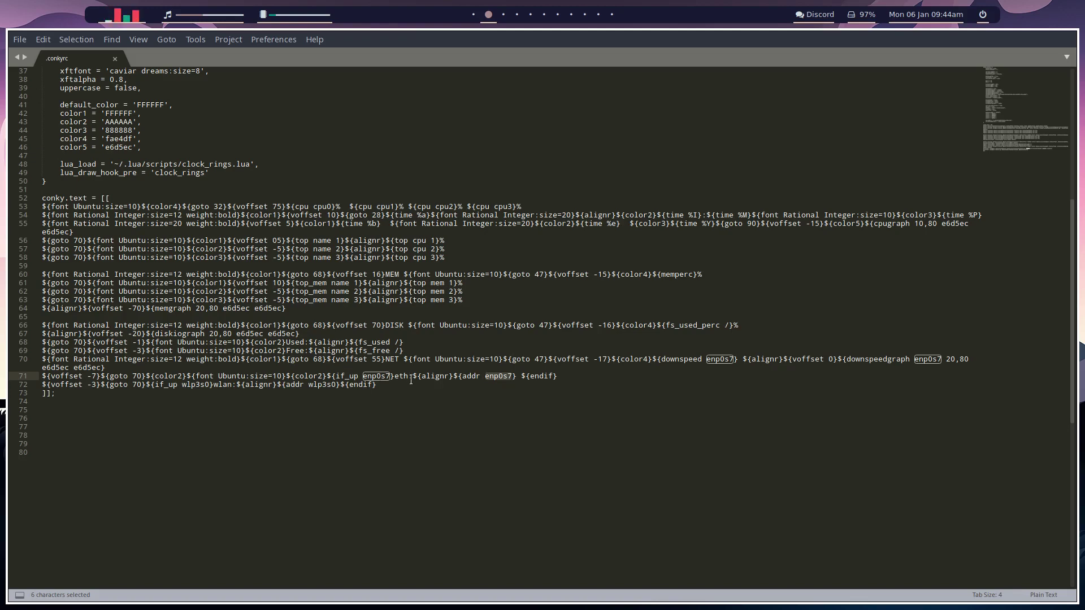
scroll(425, 372, up, 1)
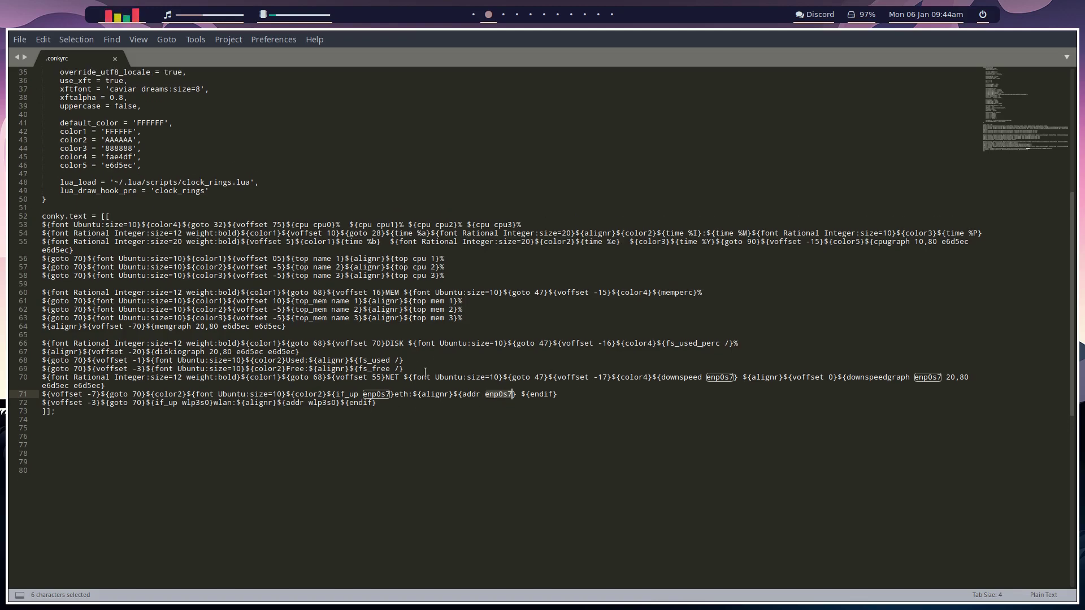
key(super+shift+Tab)
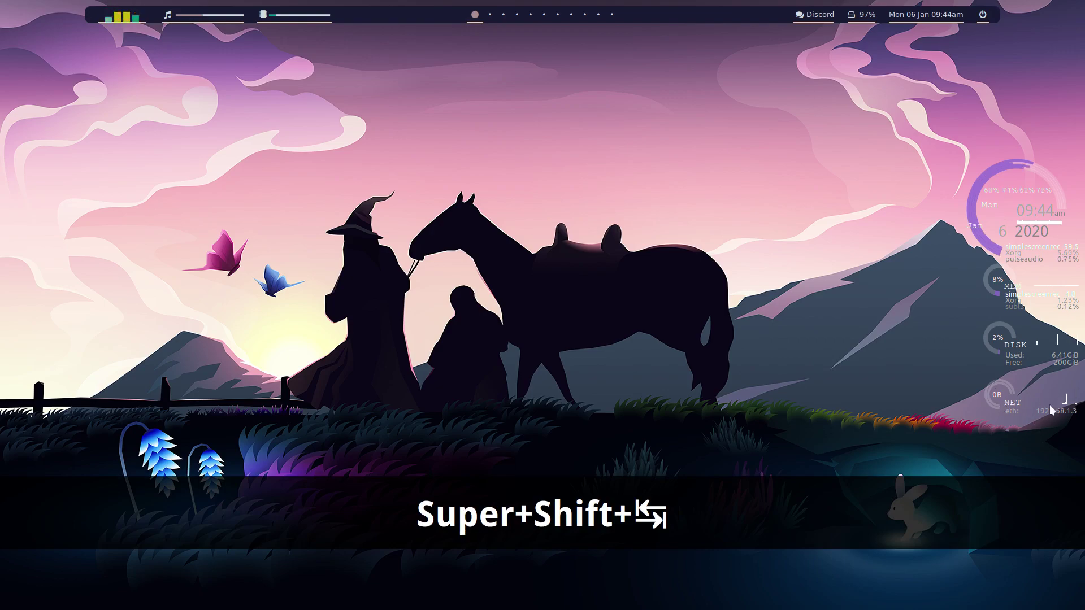
key(super+Tab)
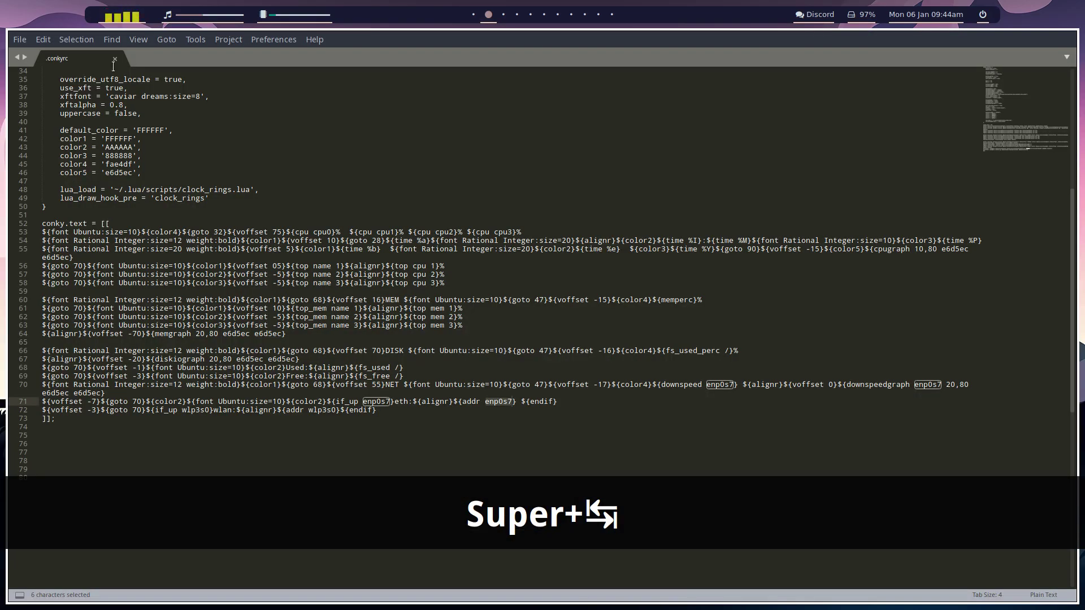
Step: Open ~/.config/herbstluftwm/autostart in Sublime Text through File > Open File
click(19, 37)
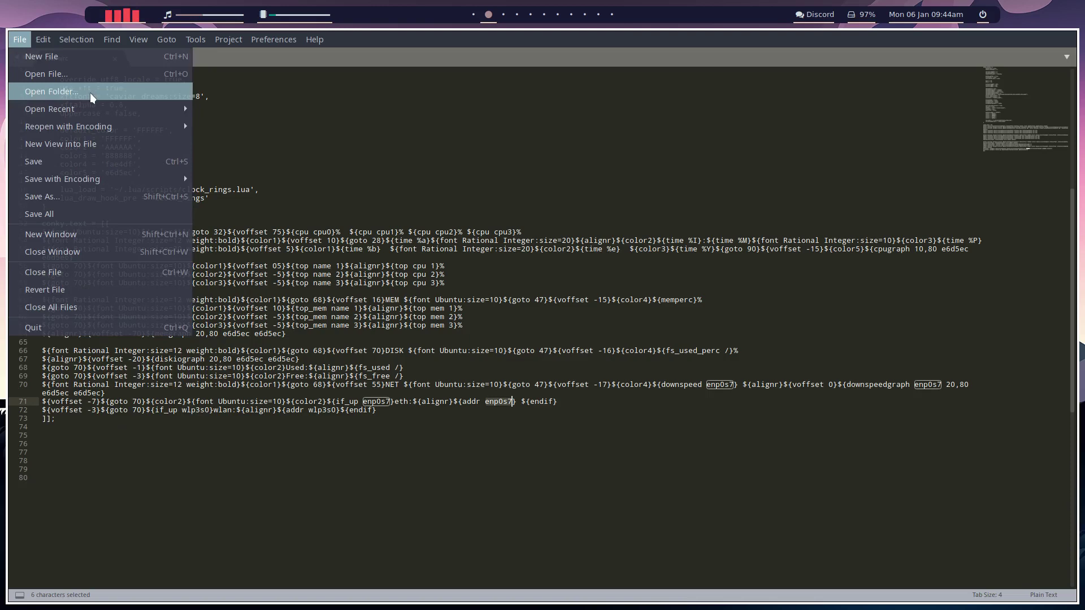
mouse_move(95, 110)
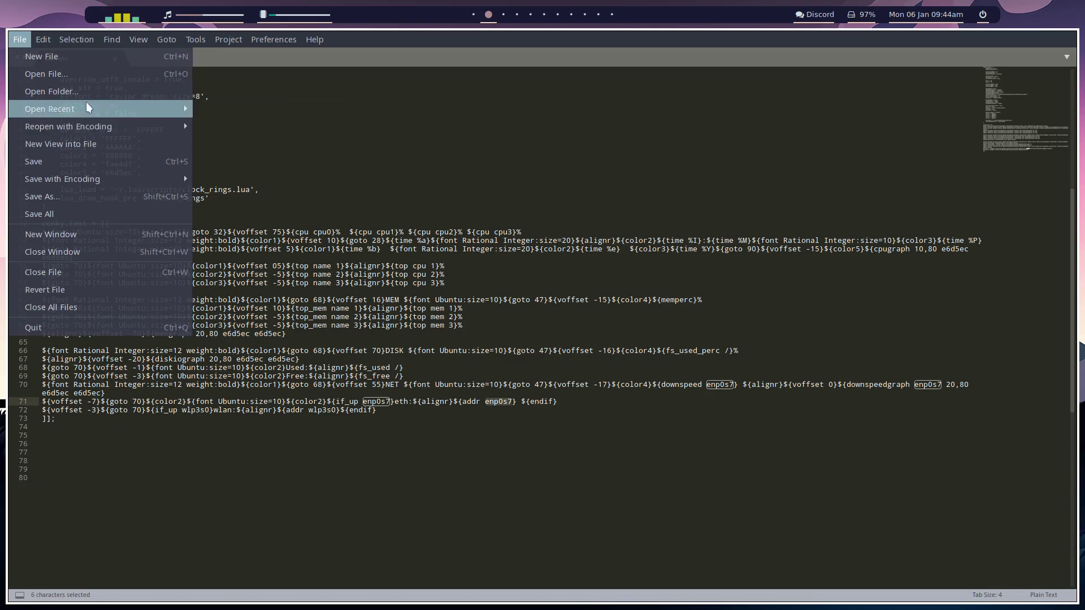
click(96, 74)
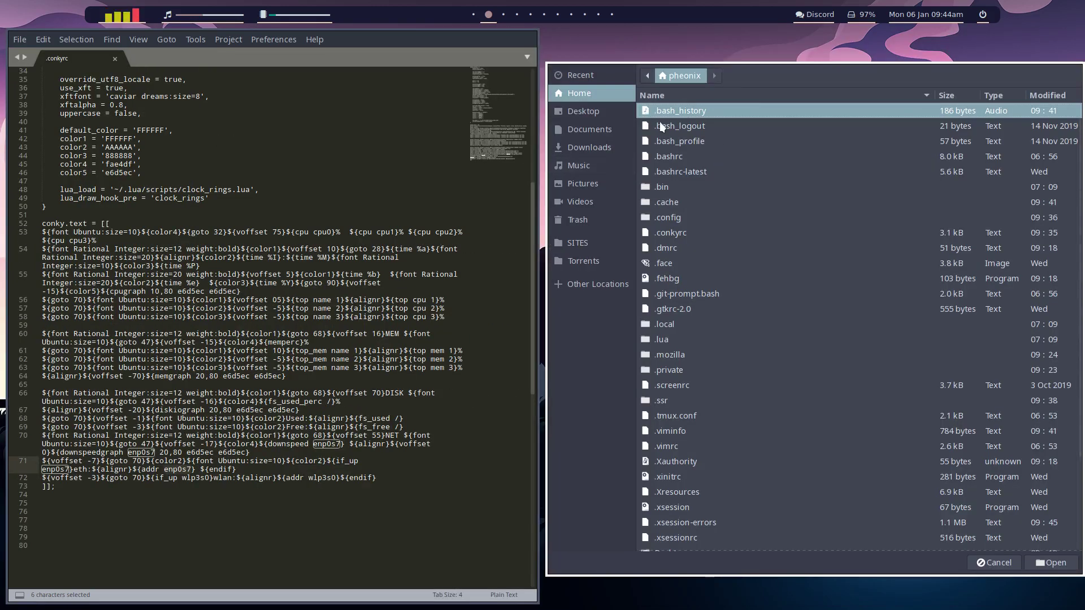
double_click(677, 217)
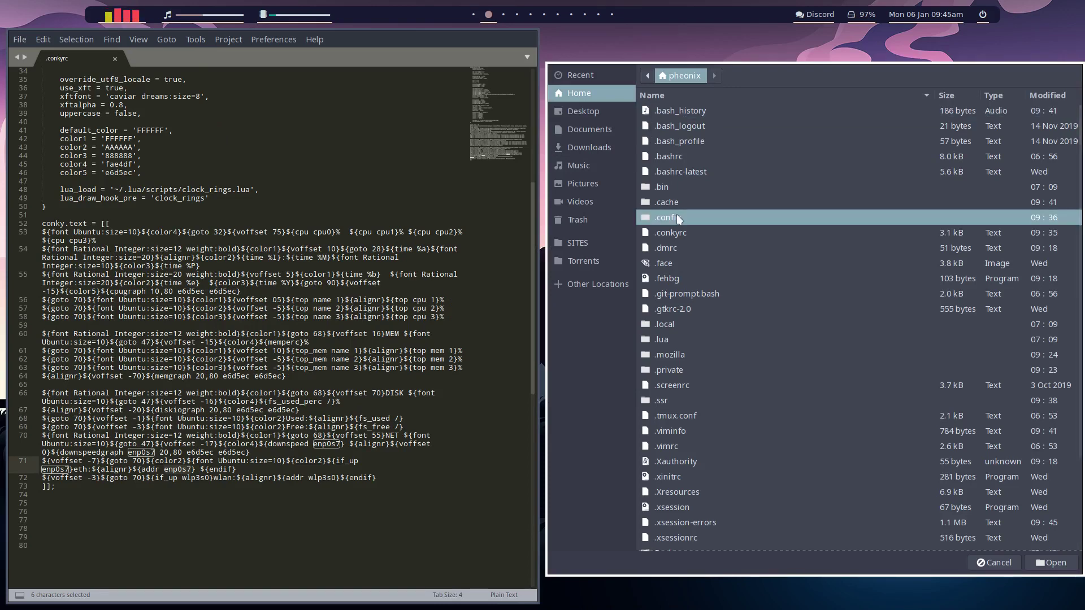
double_click(691, 248)
double_click(675, 110)
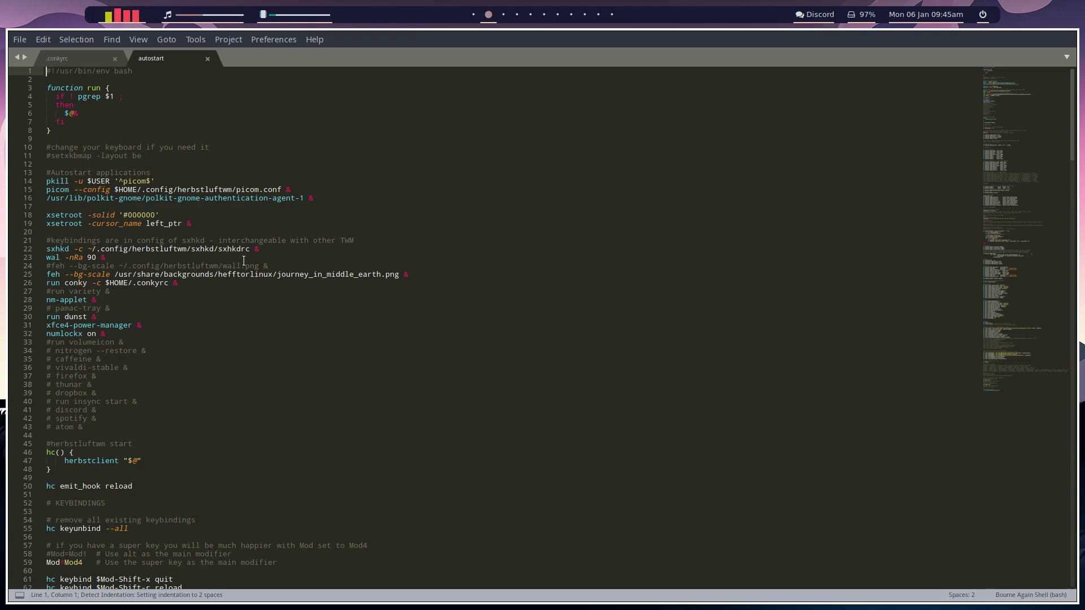
Step: Comment out the feh --bg-scale wallpaper command on line 25 and add a blank line below it
triple_click(164, 274)
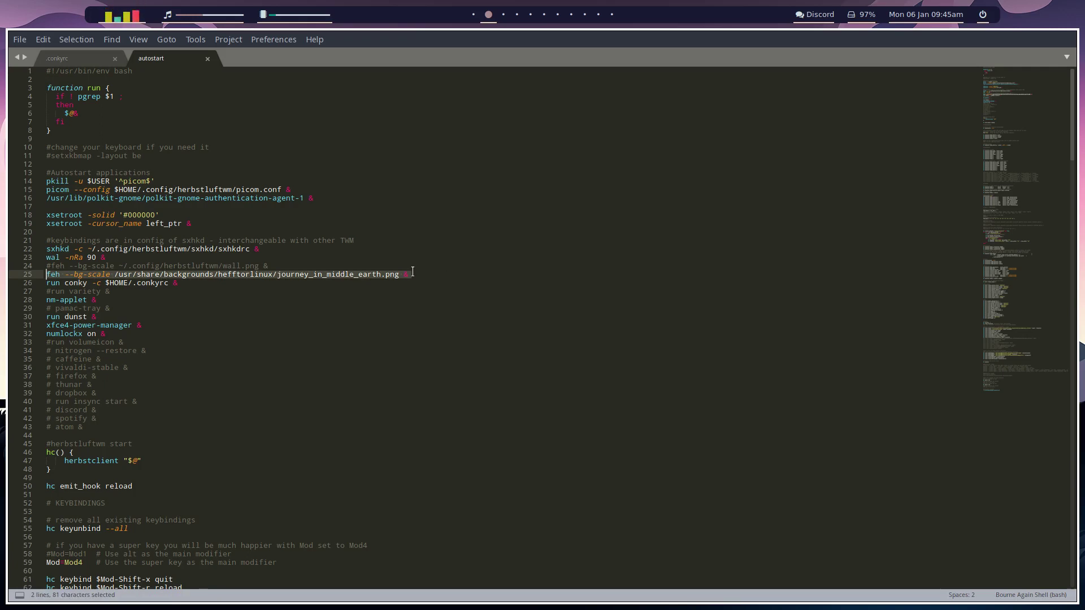
drag(413, 272, 45, 274)
key(ctrl+slash)
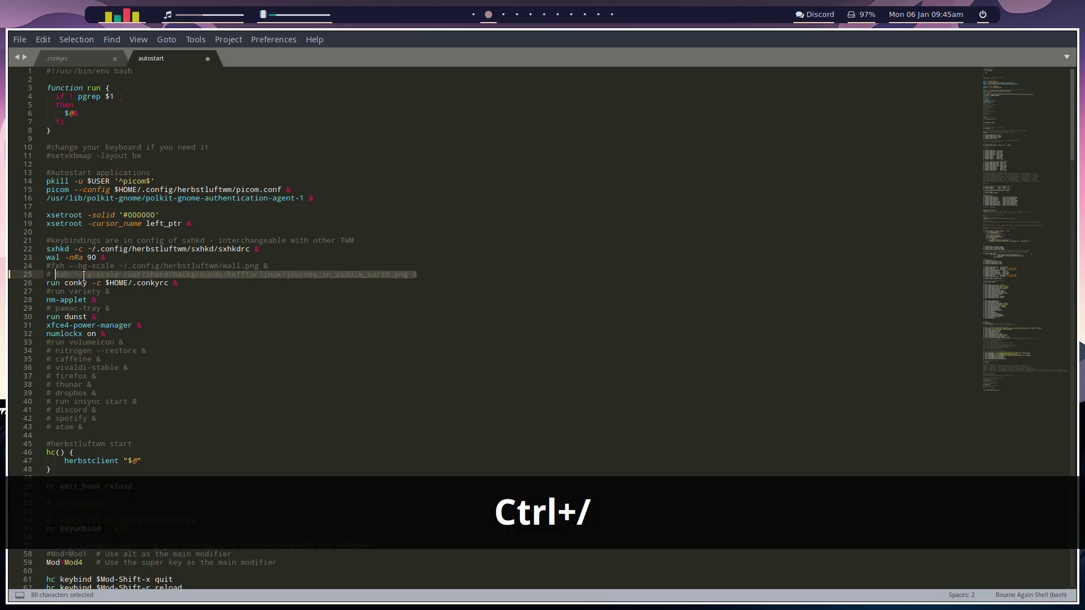
key(End)
key(Return)
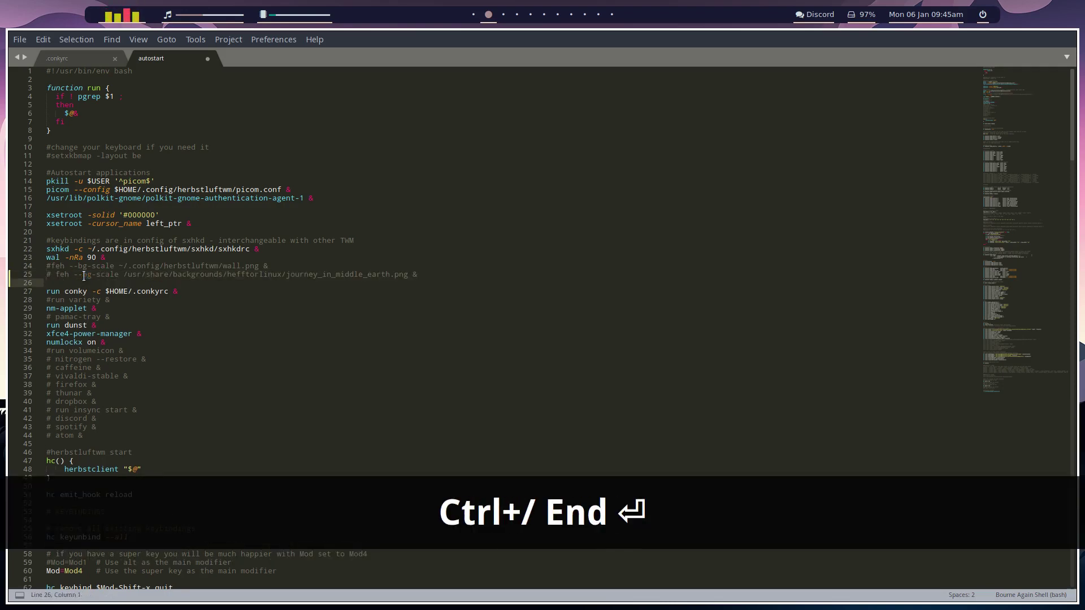
Step: Copy the .fehbg script's path from a Thunar window and paste it onto line 26
key(super+shift+Return)
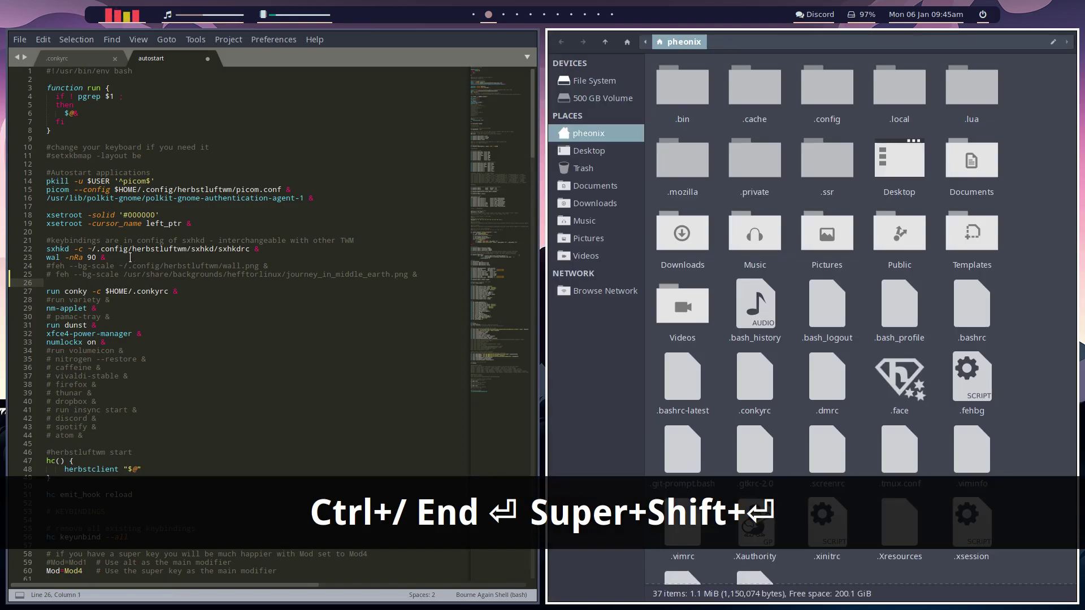
scroll(813, 305, down, 1)
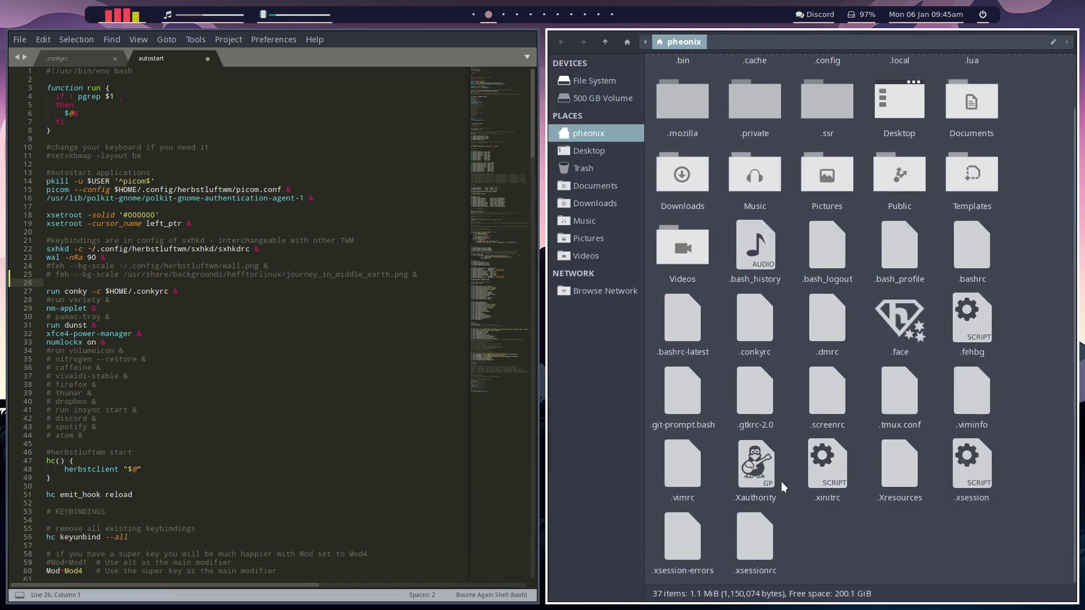
click(968, 321)
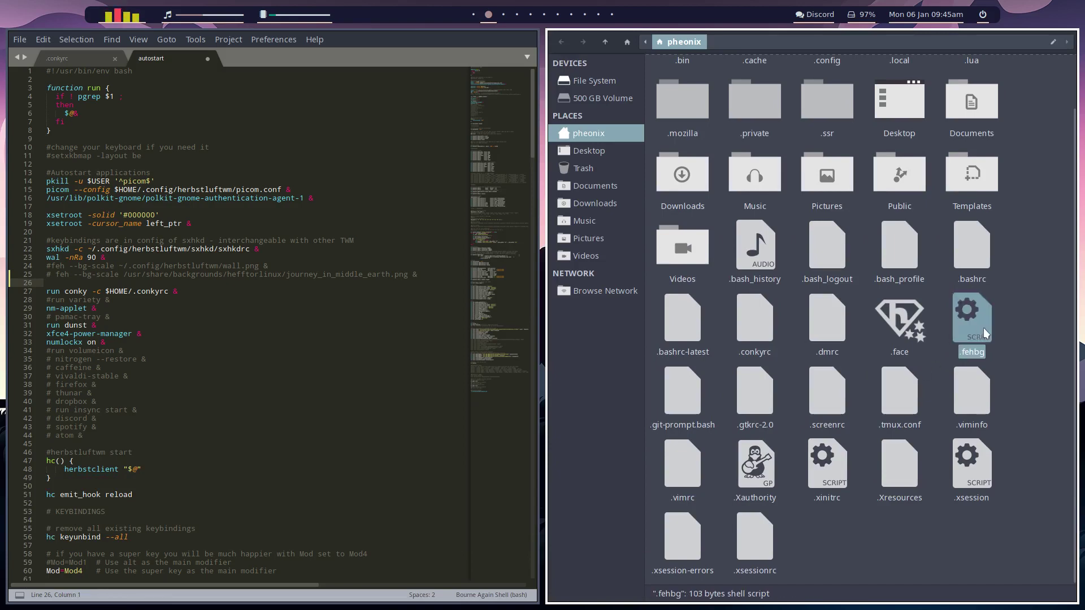
key(ctrl+c)
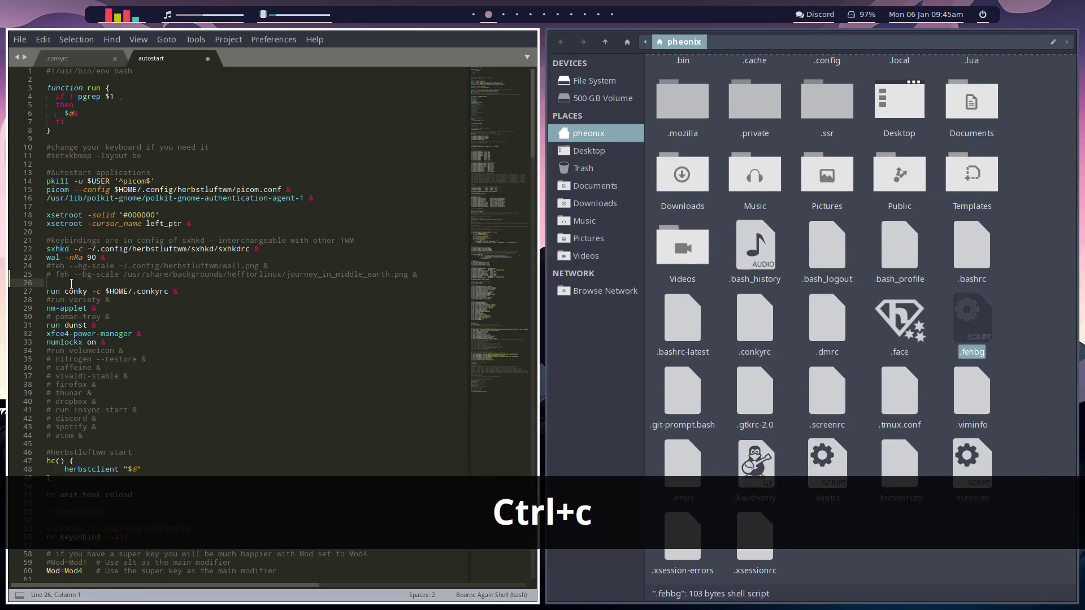
key(ctrl+v)
Step: Edit line 26 to read '~/.fehbg &', replacing the home path with ~
key(Home)
key(shift+Right)
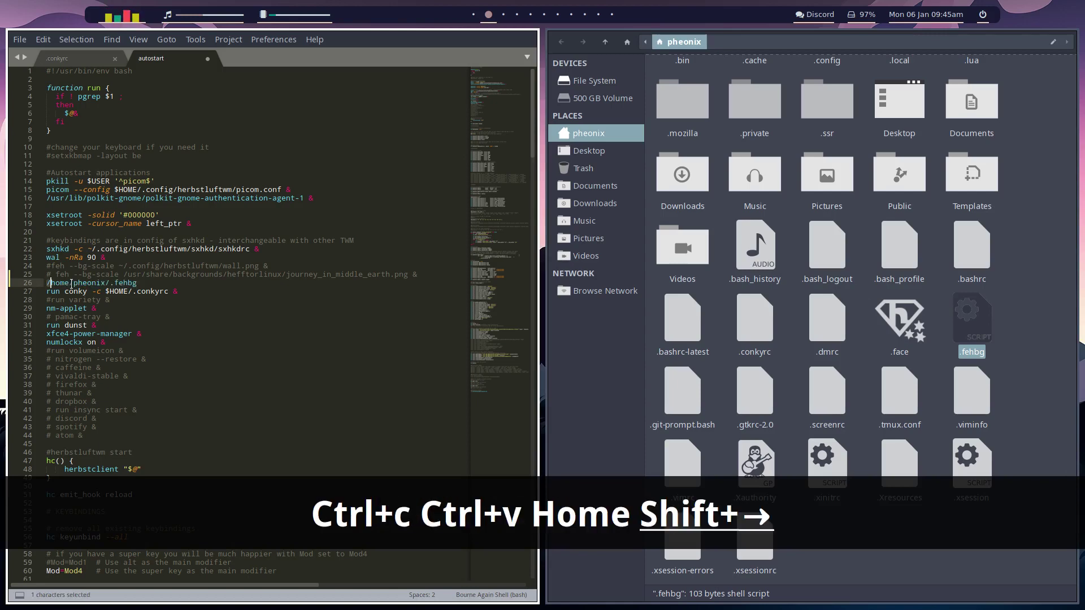
key(shift+Right)
key(shift+Right)
key(shift+Right)
key(shift+Right)
key(shift+Right)
key(shift+Right)
key(shift+Right)
key(shift+Right)
key(shift+Right)
key(shift+Right)
key(shift+Right)
key(shift+Right)
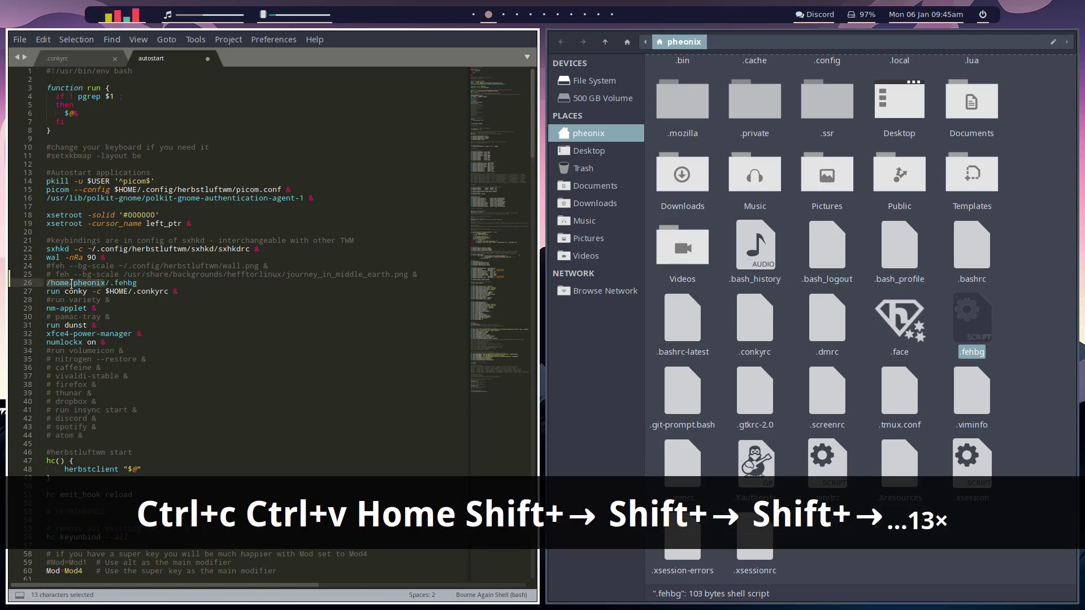
text(~)
key(End)
text(&)
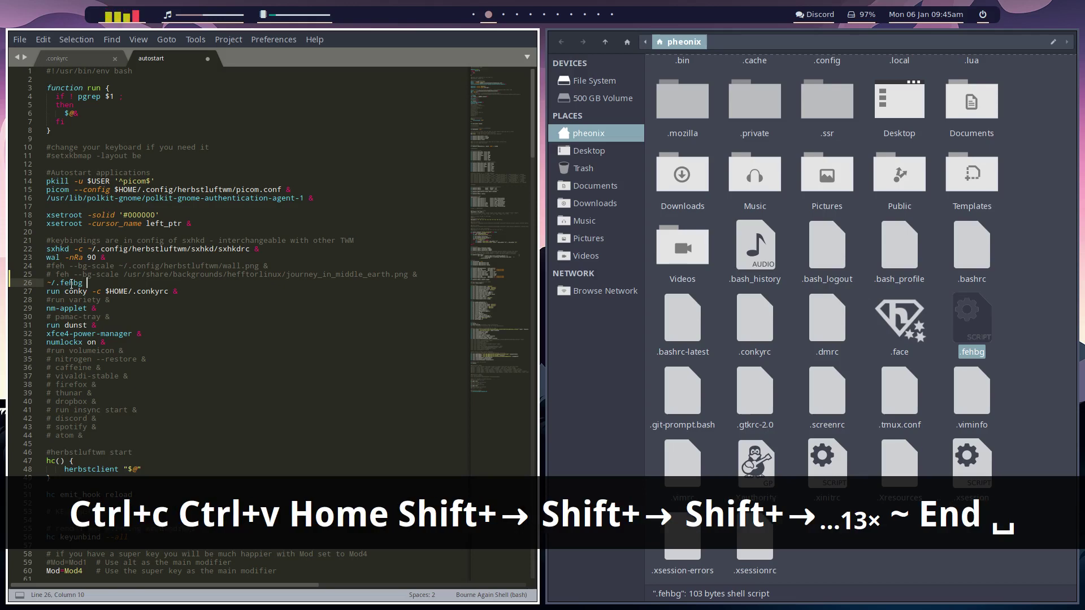
key(Return)
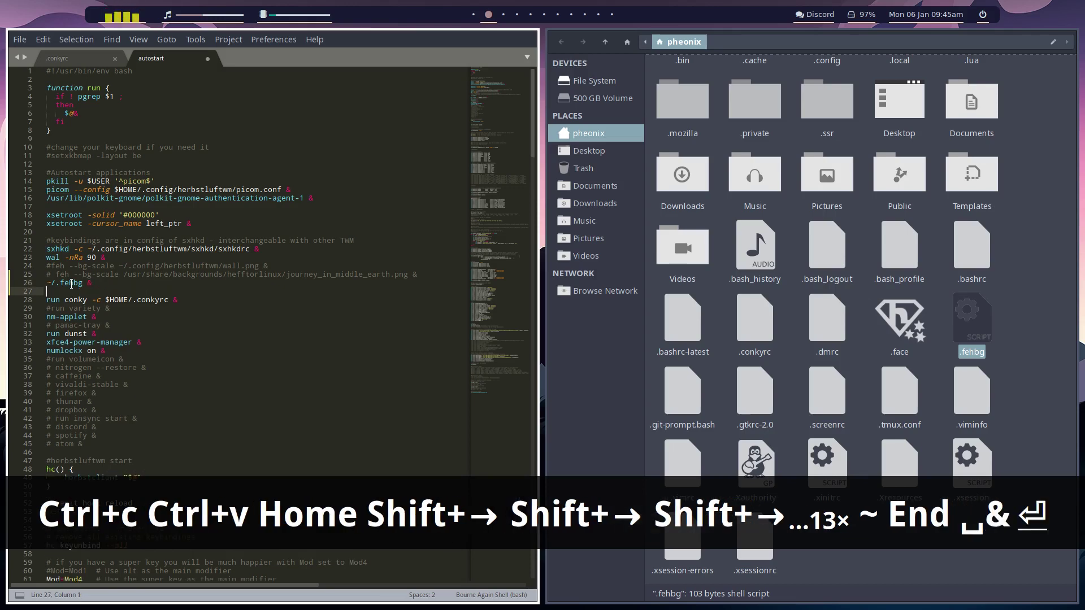
Step: Check the wallpaper path inside .fehbg, close it, and save the autostart file
double_click(975, 319)
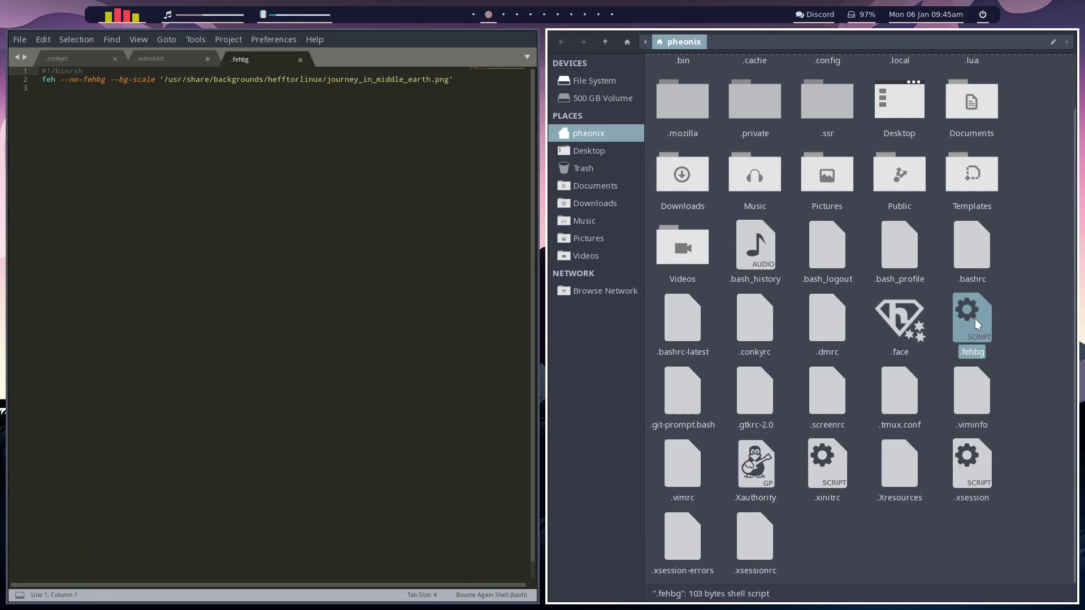
double_click(258, 79)
click(263, 79)
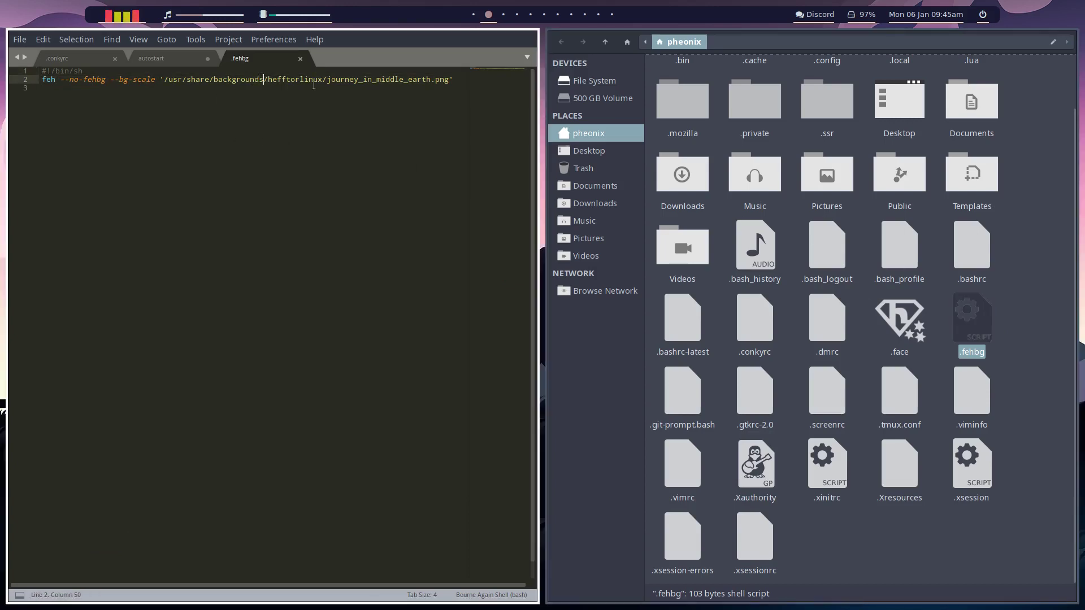
click(301, 58)
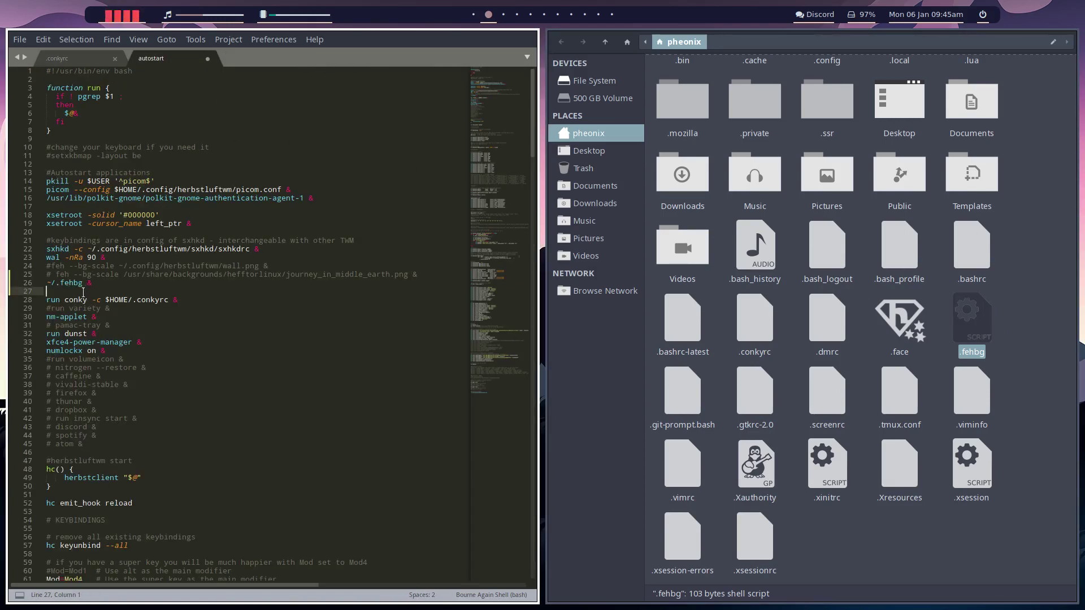
key(ctrl+s)
Step: Close Thunar and Sublime Text with Super+Q, leaving only the wallpaper and conky widgets
click(1033, 210)
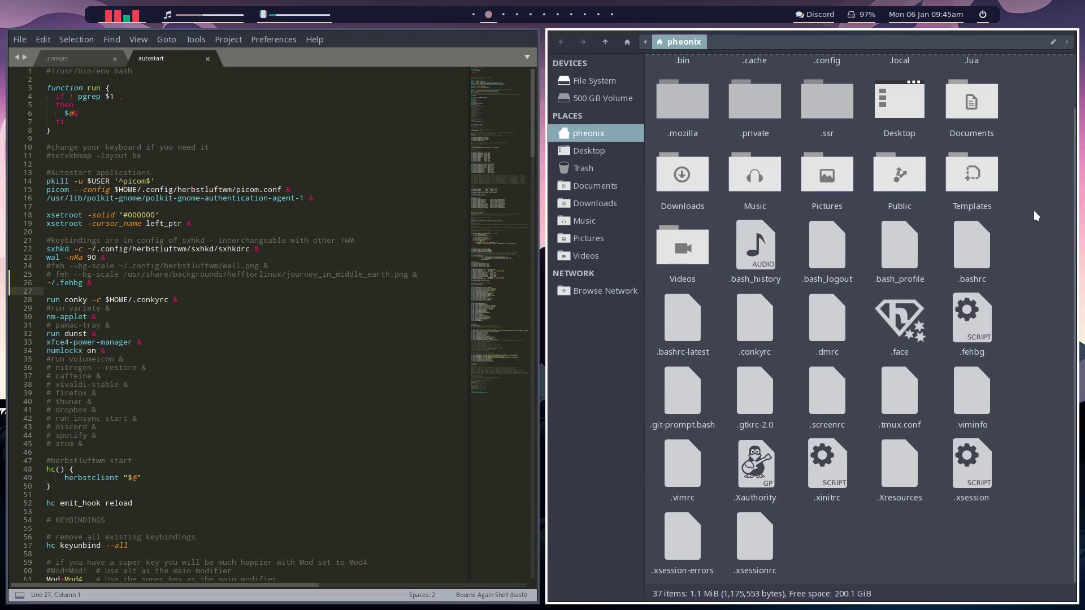
click(272, 159)
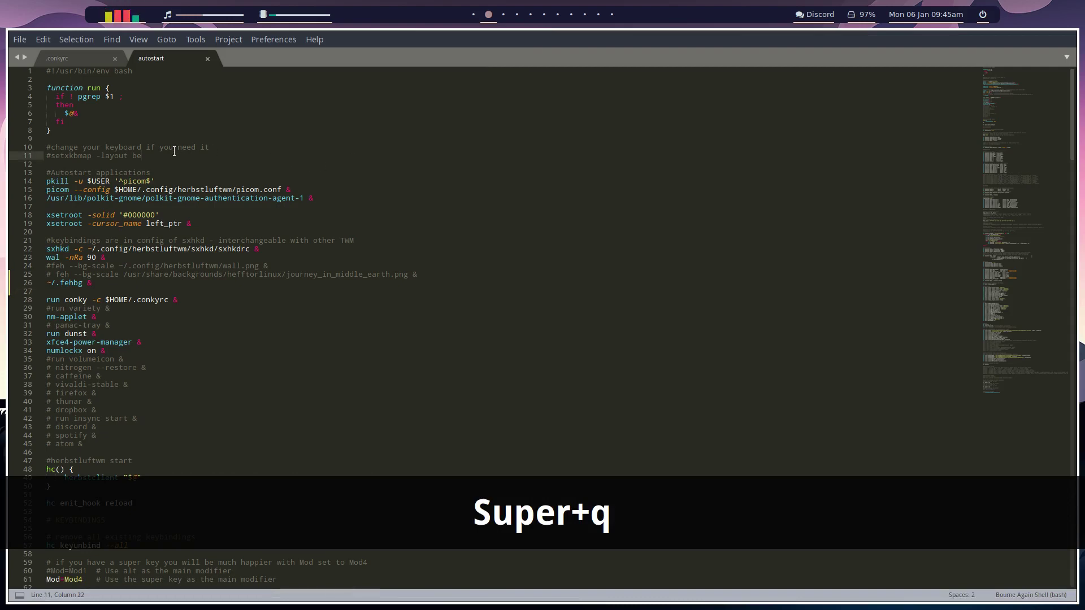
key(super+q)
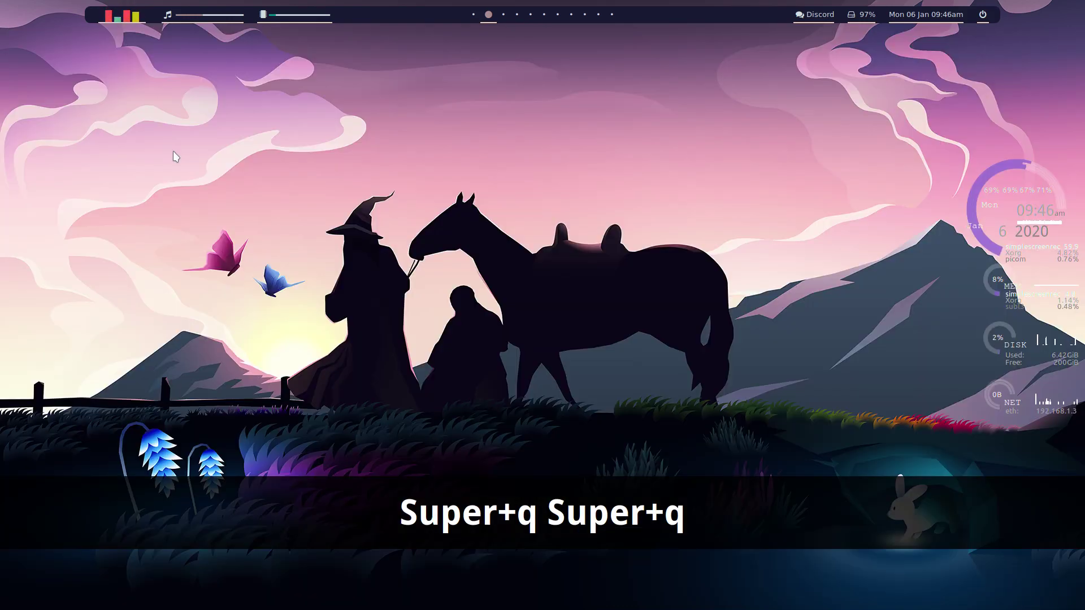